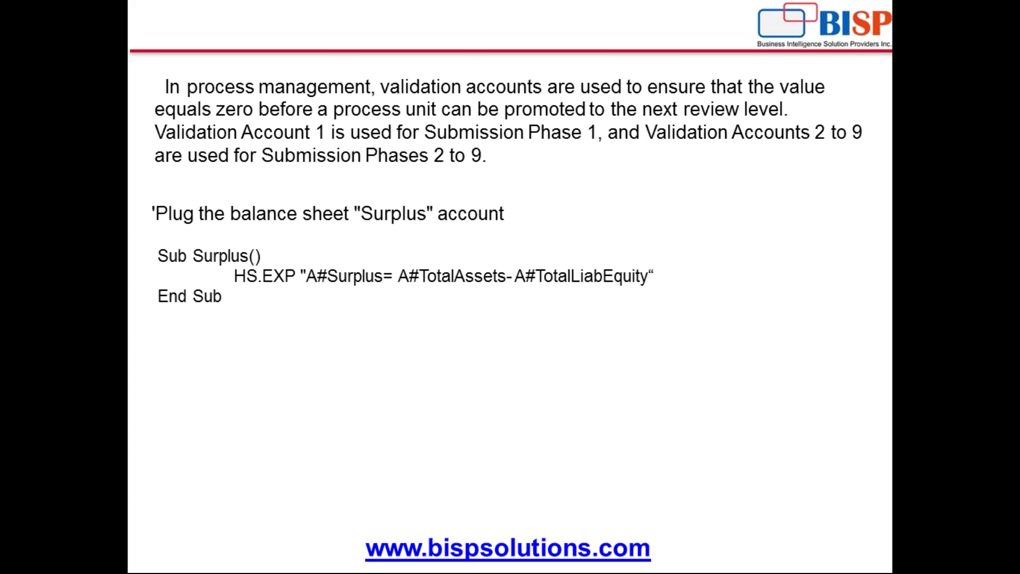
- Exit the HFM Validation Account slide show and switch to the Validation Account workbook in Excel
{"action": "key", "text": "Escape"}
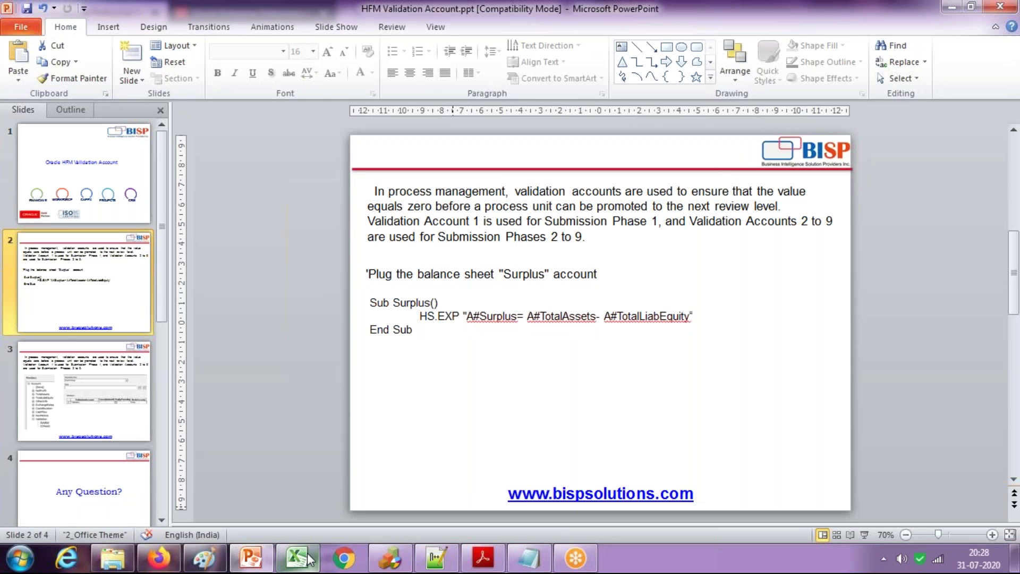
{"action": "left_click", "coordinate": [308, 559]}
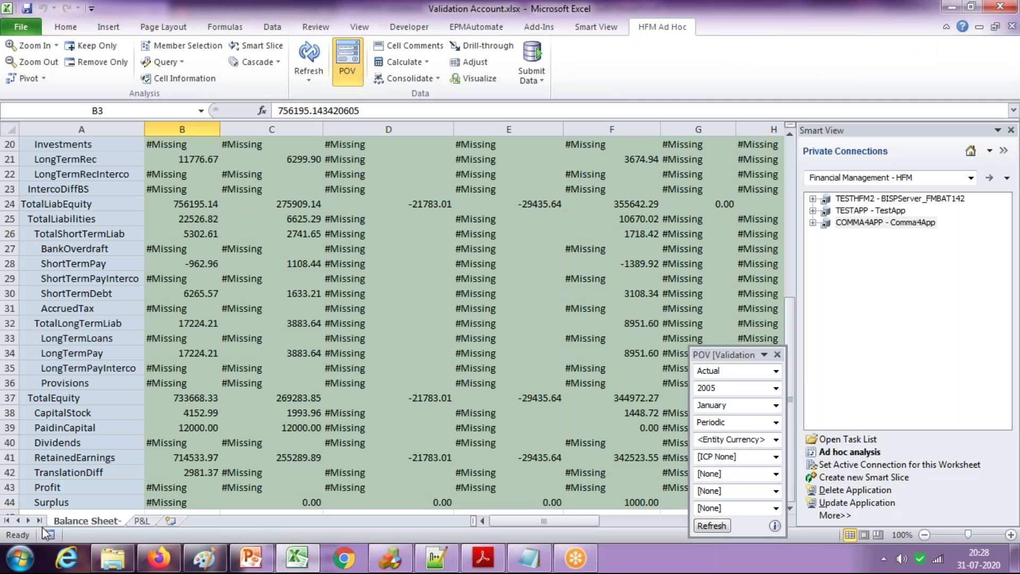
- Show the P&L sheet and highlight NetProfit, Sales through SalesReturns, and the P3000_Phones column
{"action": "left_click", "coordinate": [140, 522]}
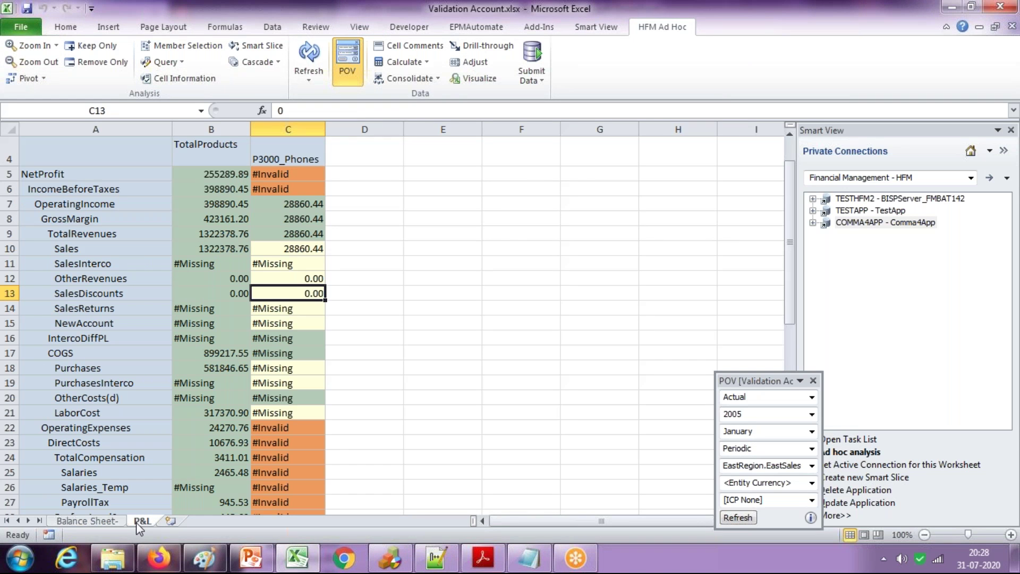
{"action": "left_click", "coordinate": [82, 522]}
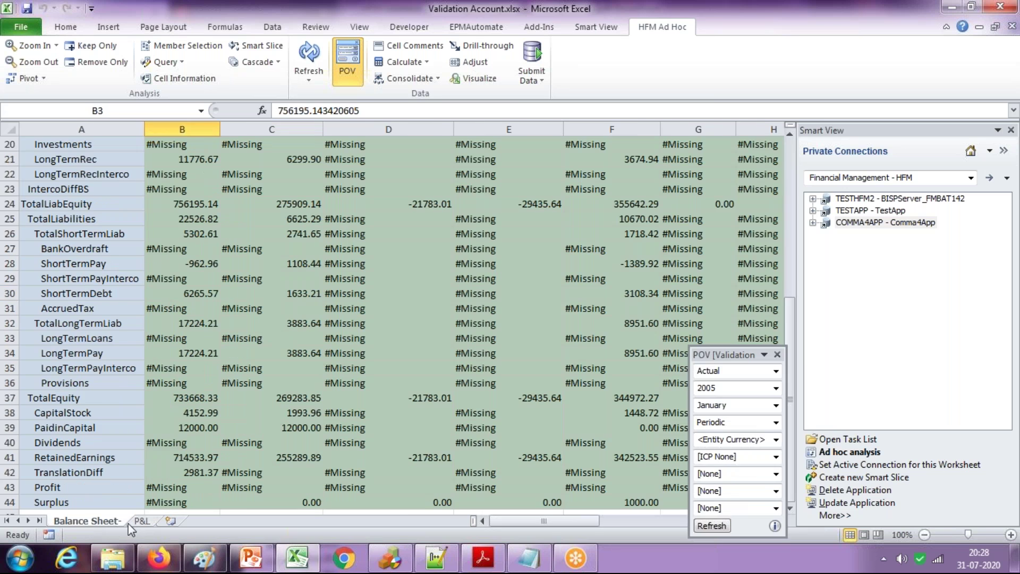
{"action": "left_click", "coordinate": [141, 521]}
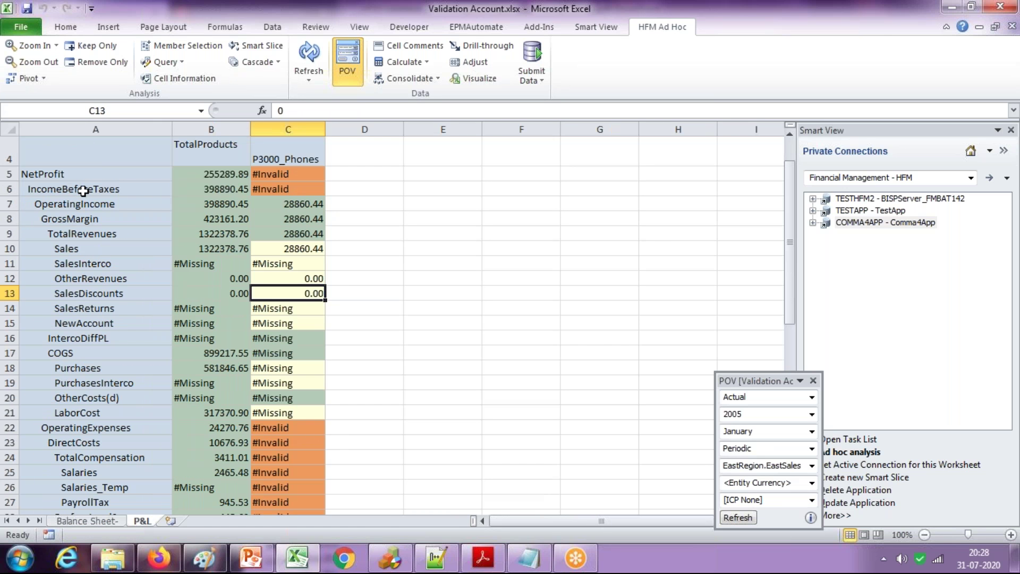
{"action": "left_click", "coordinate": [103, 175]}
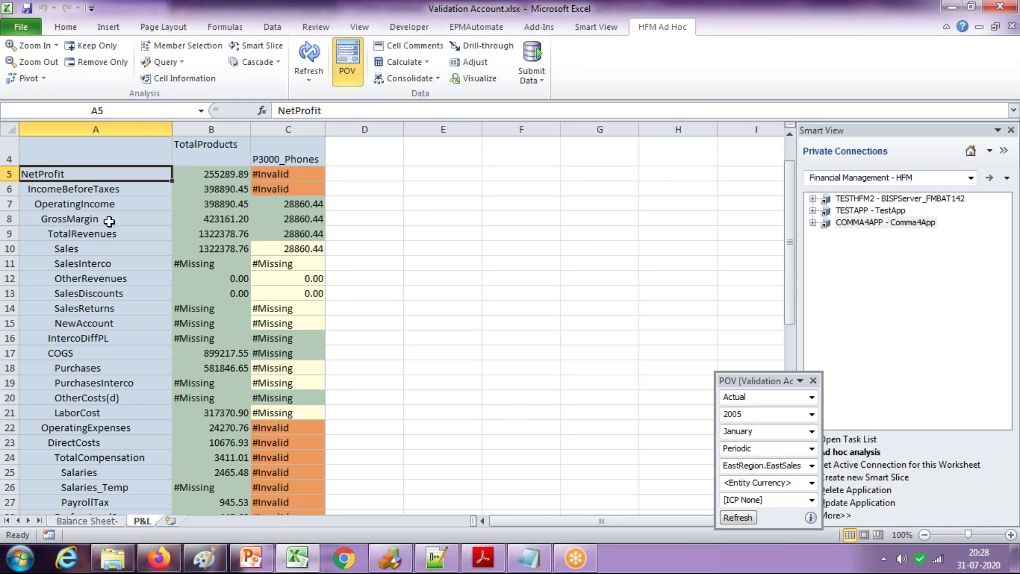
{"action": "left_click_drag", "start_coordinate": [99, 247], "coordinate": [93, 309]}
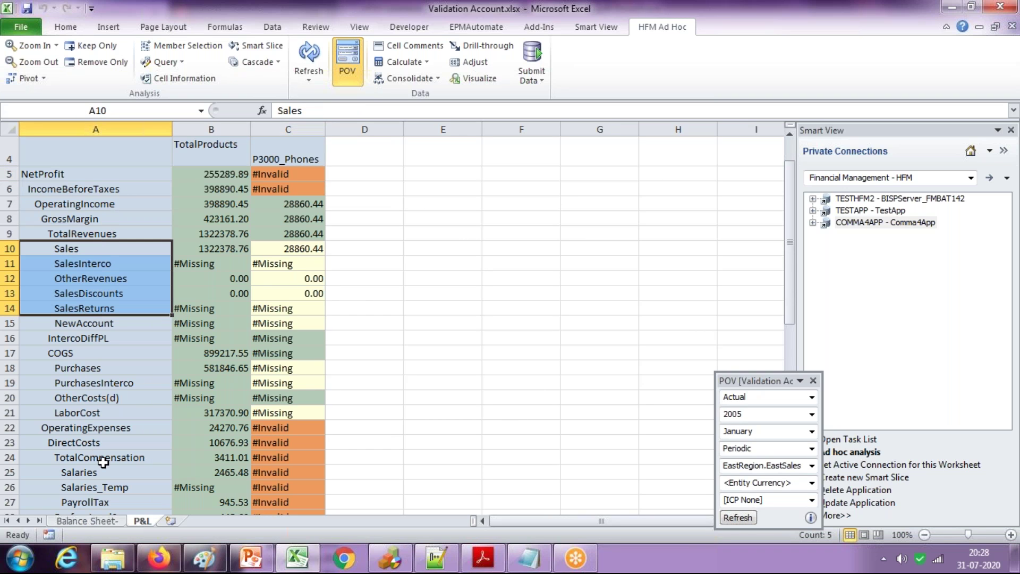
{"action": "left_click", "coordinate": [213, 174]}
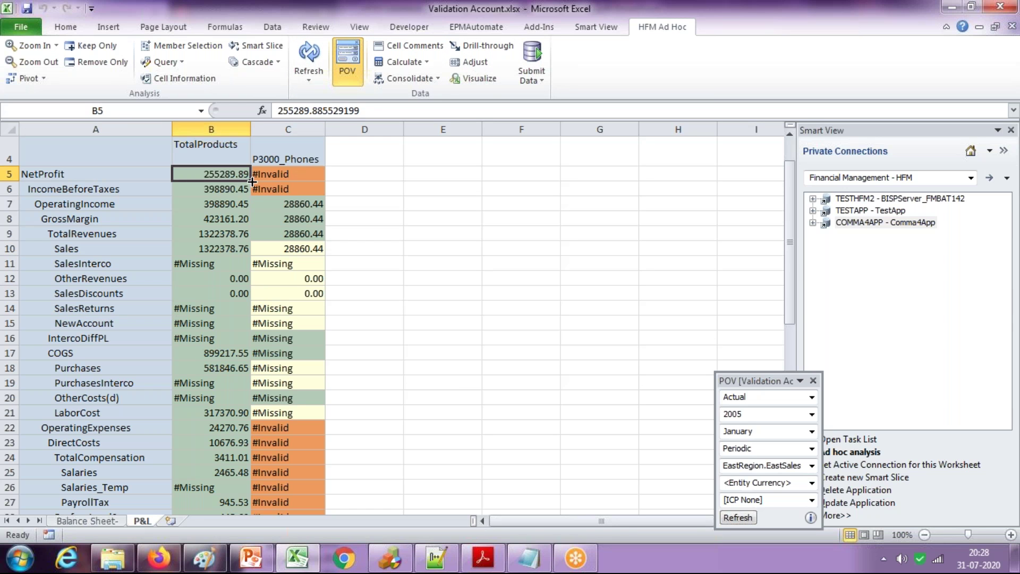
{"action": "left_click", "coordinate": [287, 157]}
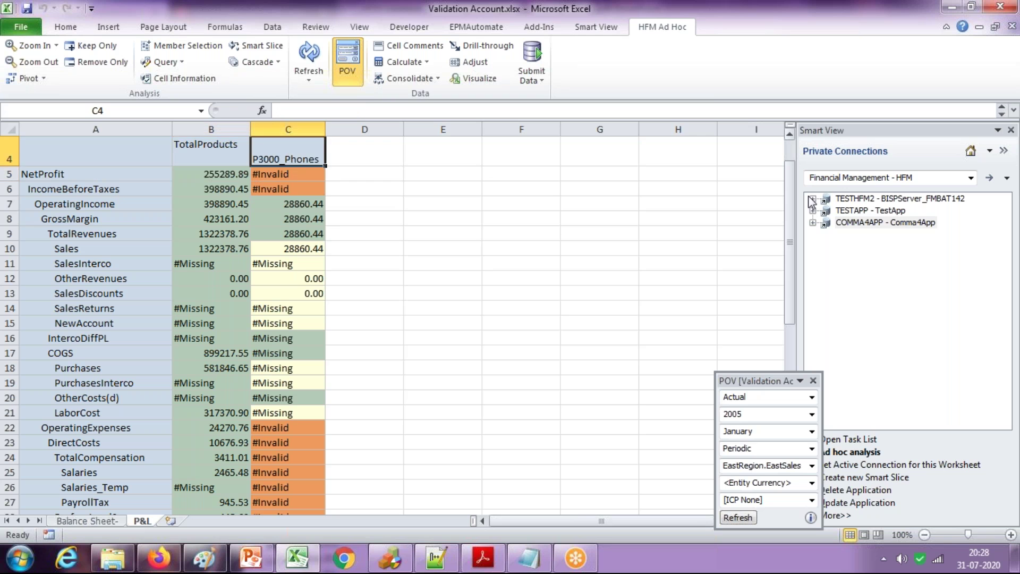
- On P&L, select column C members National_Accts to P3000_Phones and the Sales–SalesDiscounts values
{"action": "left_click_drag", "start_coordinate": [790, 242], "coordinate": [790, 218]}
{"action": "left_click", "coordinate": [301, 193]}
{"action": "left_click", "coordinate": [306, 159]}
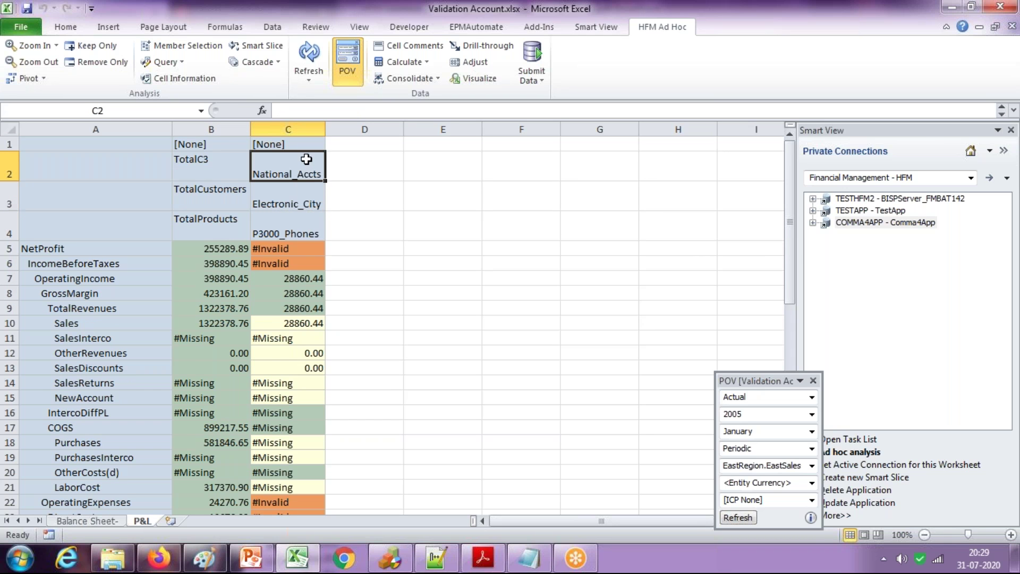
{"action": "left_click_drag", "start_coordinate": [293, 169], "coordinate": [293, 228]}
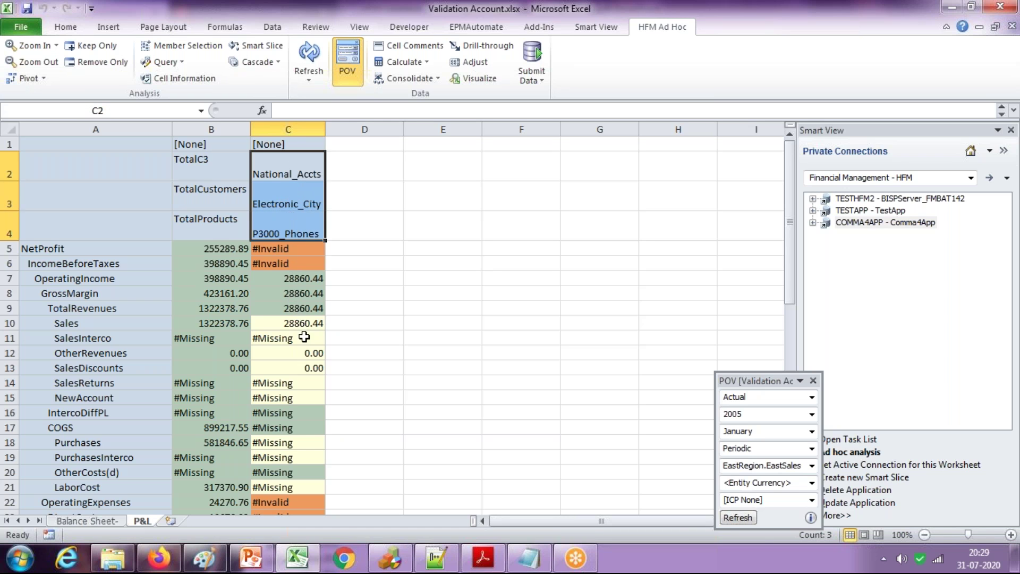
{"action": "left_click_drag", "start_coordinate": [302, 322], "coordinate": [298, 367]}
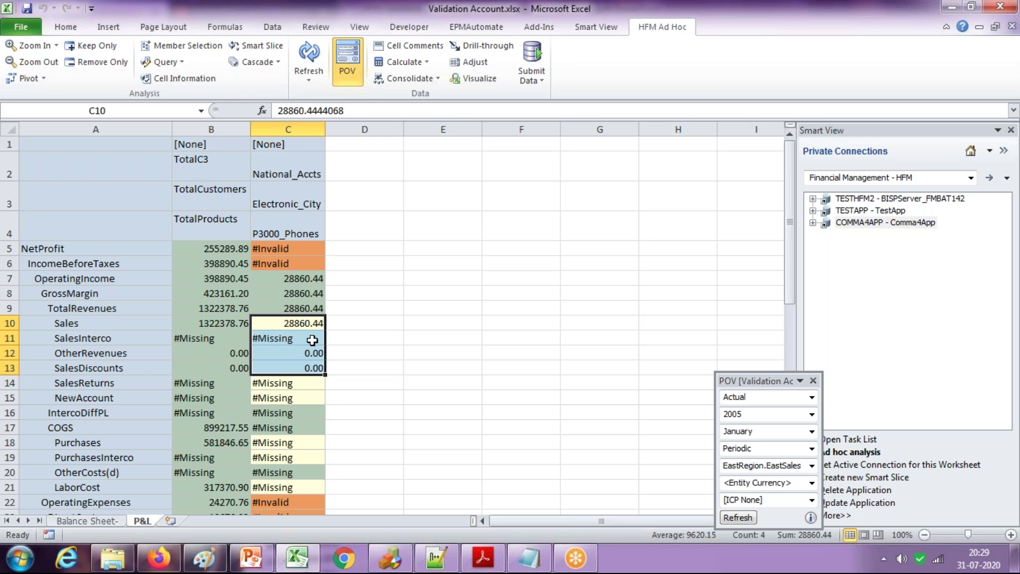
{"action": "left_click", "coordinate": [231, 250]}
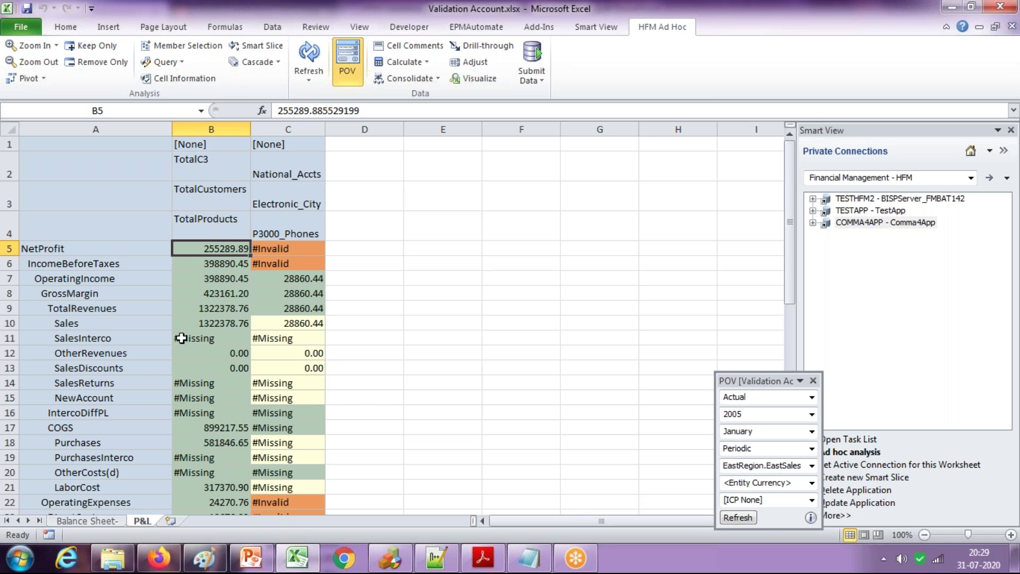
{"action": "left_click", "coordinate": [86, 521]}
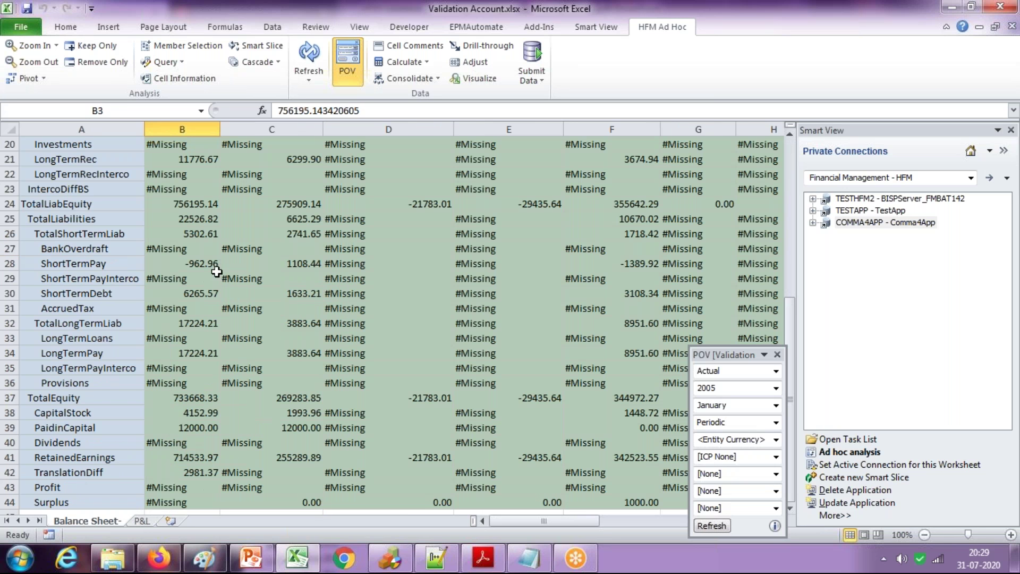
{"action": "left_click", "coordinate": [147, 523]}
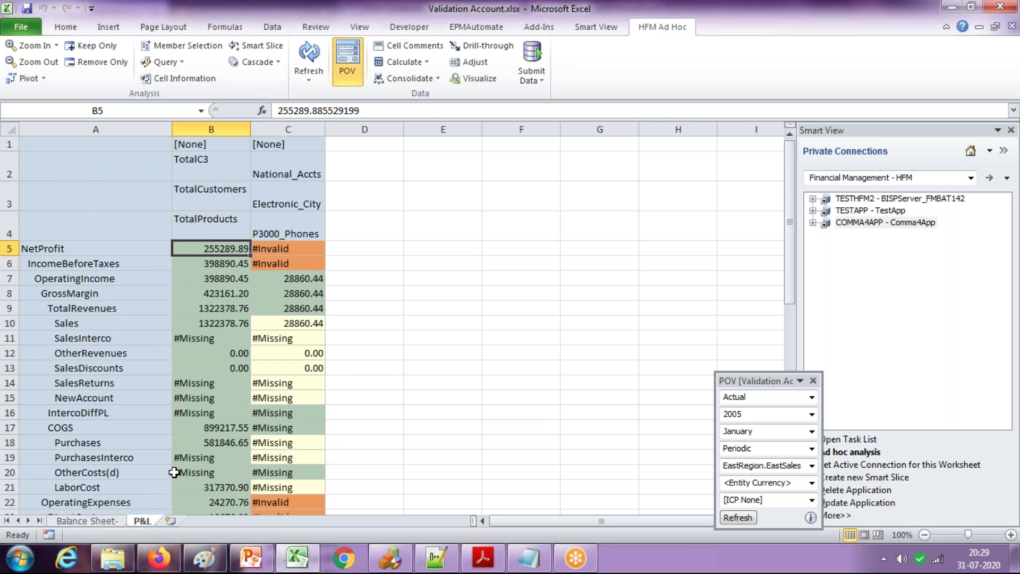
- Paste the P&L snapshot into a new Paint image, move it right, and return to Excel
{"action": "left_click", "coordinate": [22, 558]}
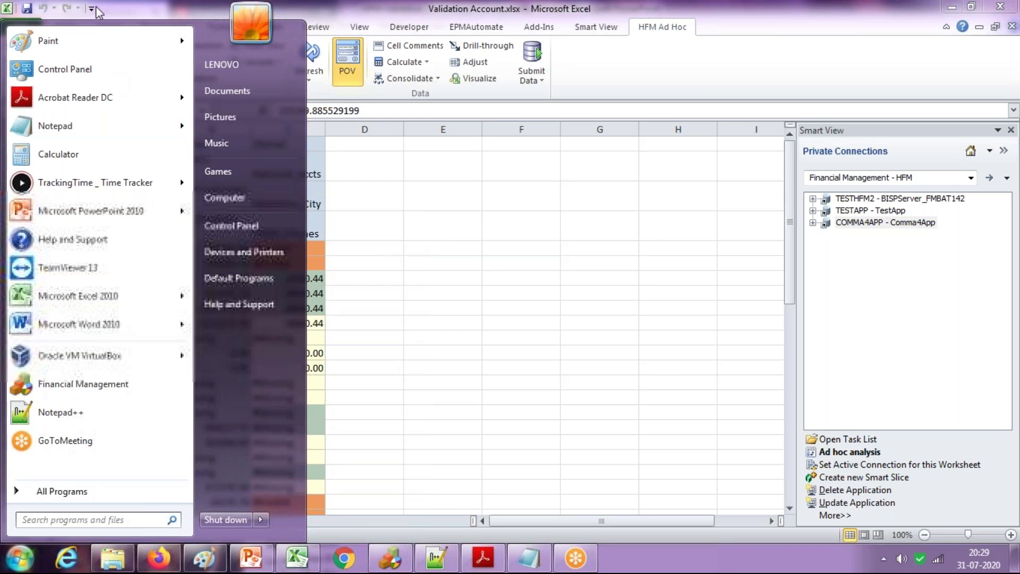
{"action": "left_click", "coordinate": [87, 41]}
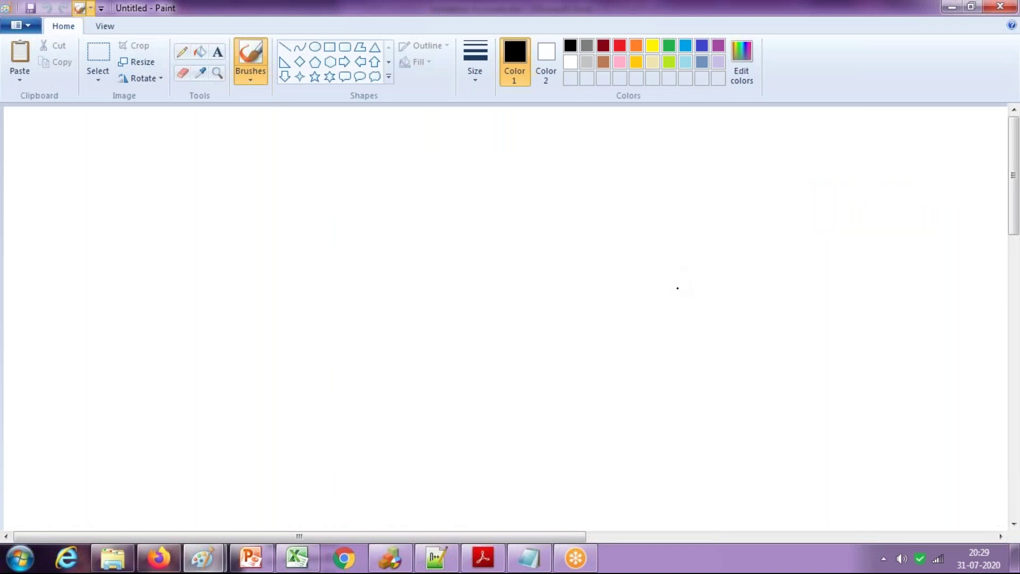
{"action": "key", "text": "ctrl+v"}
{"action": "mouse_move", "coordinate": [398, 337]}
{"action": "left_mouse_down"}
{"action": "mouse_move", "coordinate": [842, 287]}
{"action": "mouse_move", "coordinate": [931, 287]}
{"action": "left_mouse_up"}
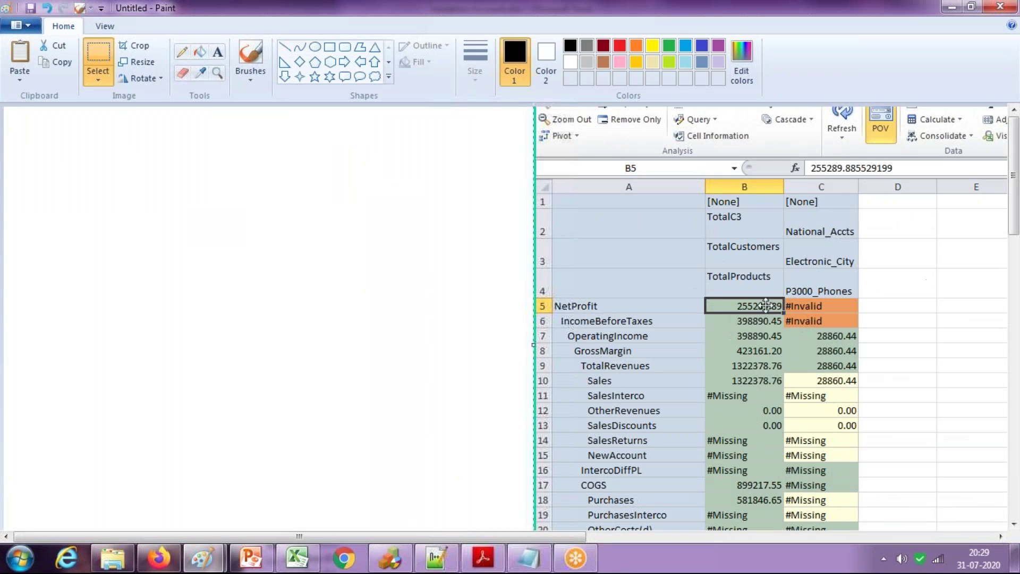
{"action": "key", "text": "alt+Tab"}
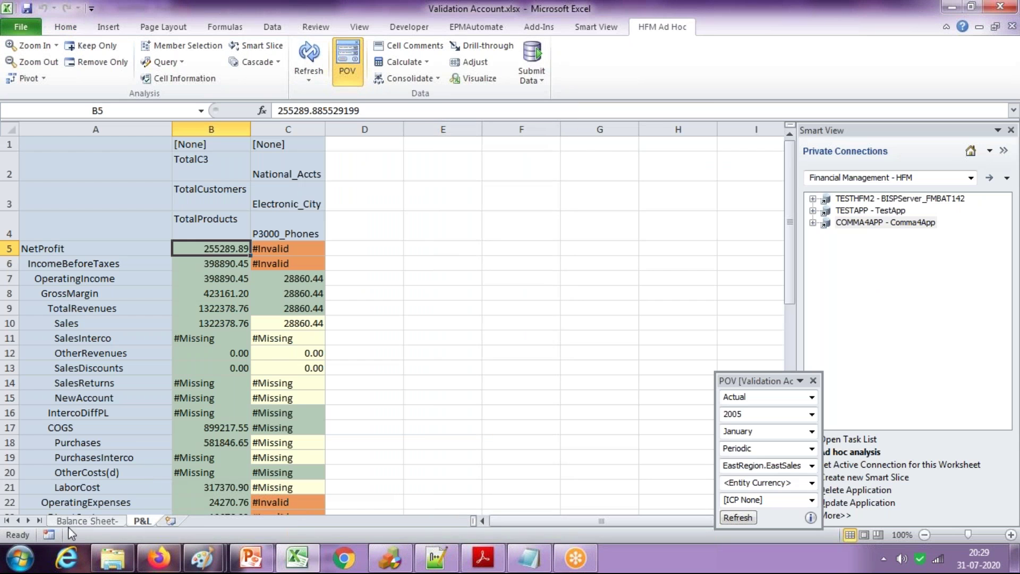
- Review EastRegion.EastSales Balance Sheet values down to RetainedEarnings, then start another Paint window
{"action": "left_click", "coordinate": [75, 521]}
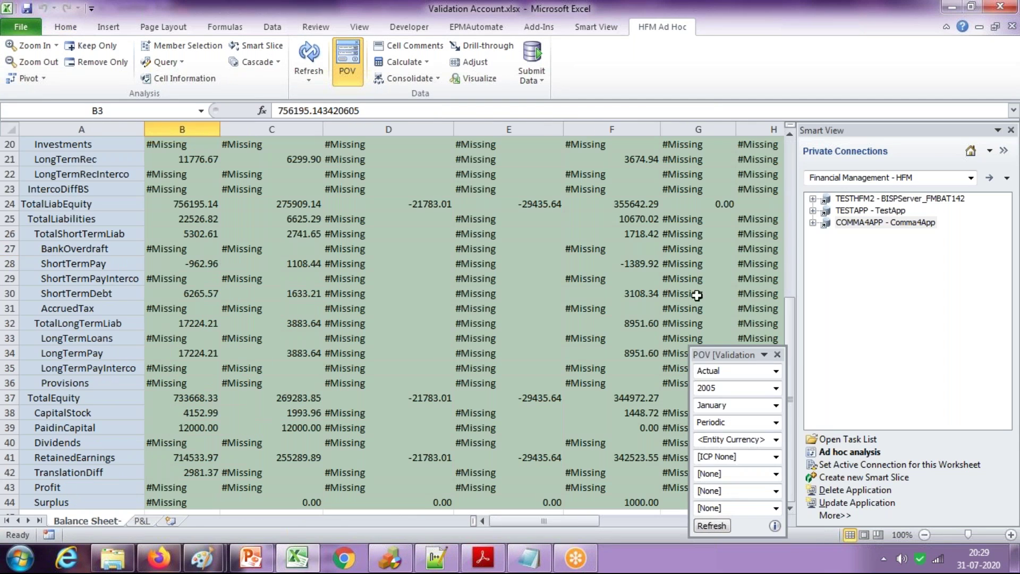
{"action": "left_click_drag", "start_coordinate": [791, 334], "coordinate": [792, 172]}
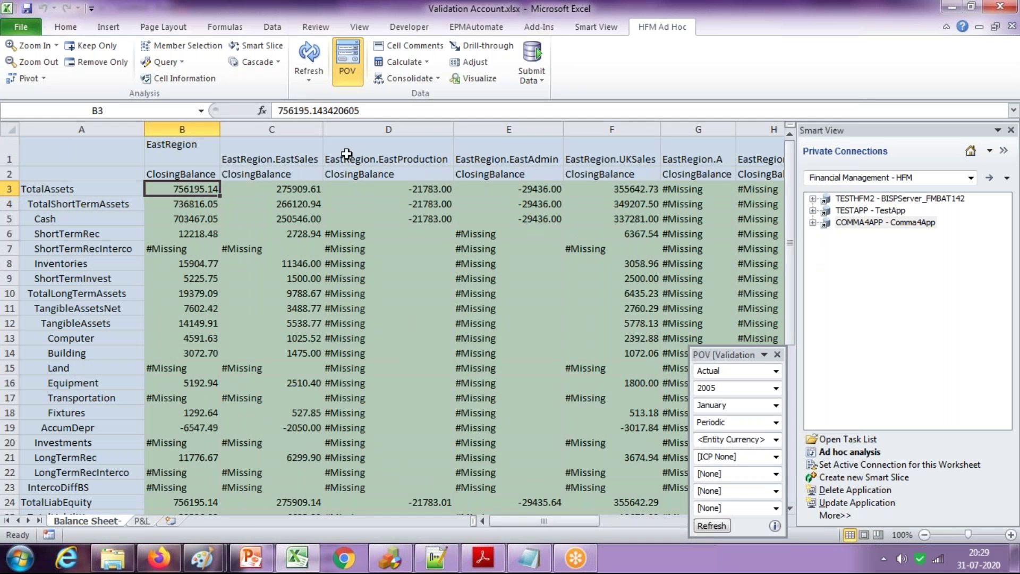
{"action": "left_click", "coordinate": [297, 157]}
{"action": "left_click_drag", "start_coordinate": [792, 238], "coordinate": [795, 401]}
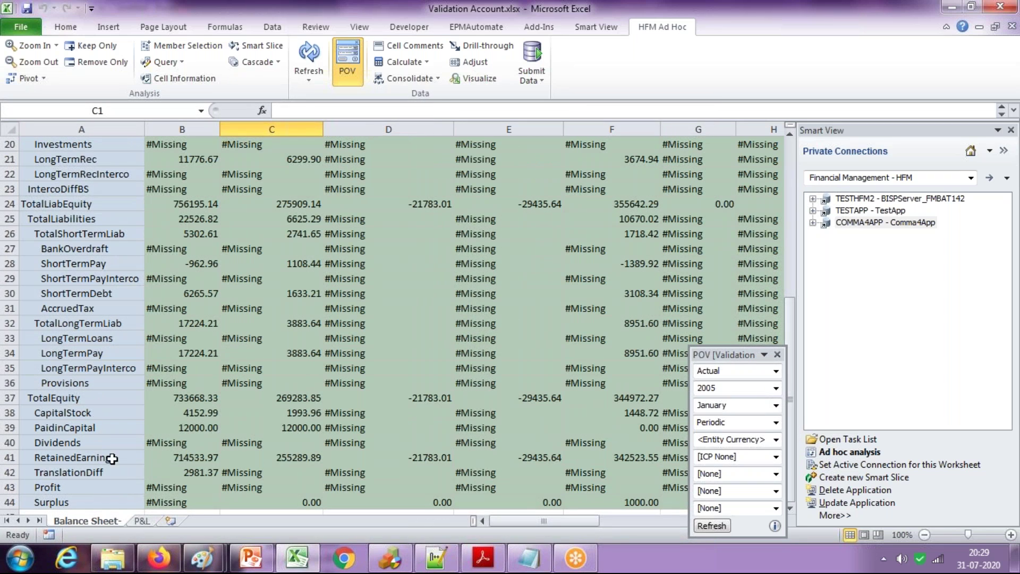
{"action": "left_click", "coordinate": [300, 470]}
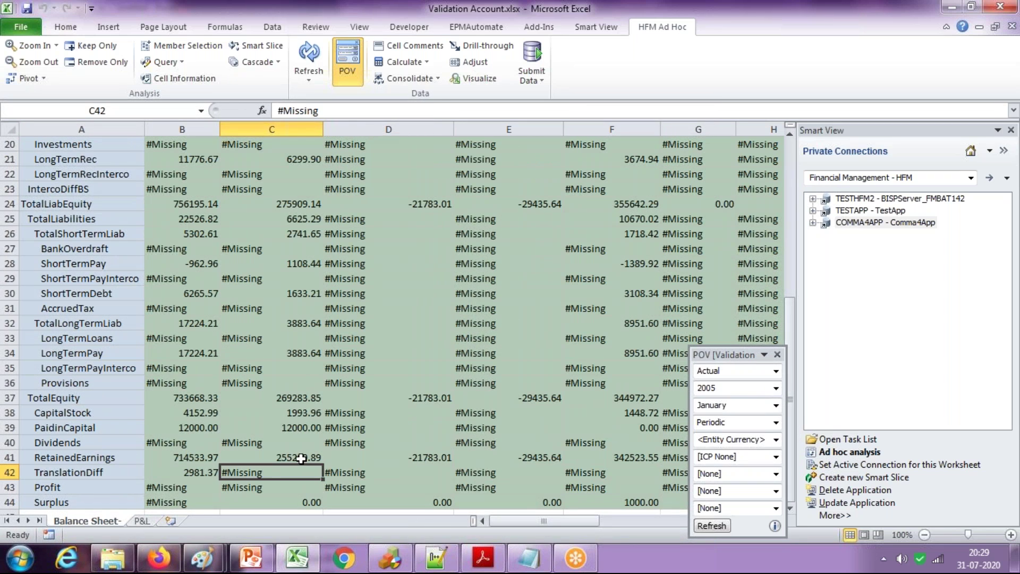
{"action": "left_click", "coordinate": [302, 458]}
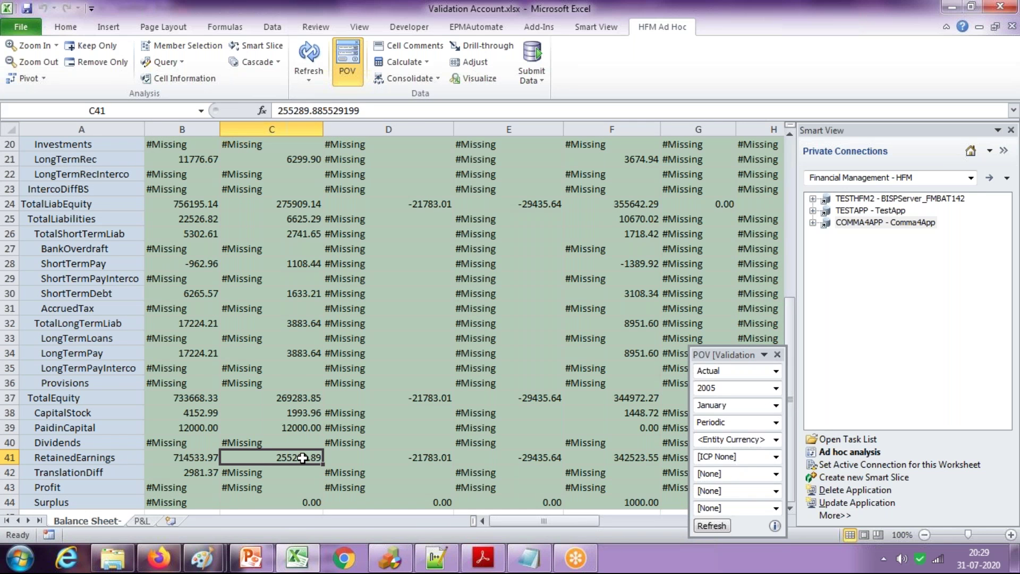
{"action": "left_click", "coordinate": [18, 565]}
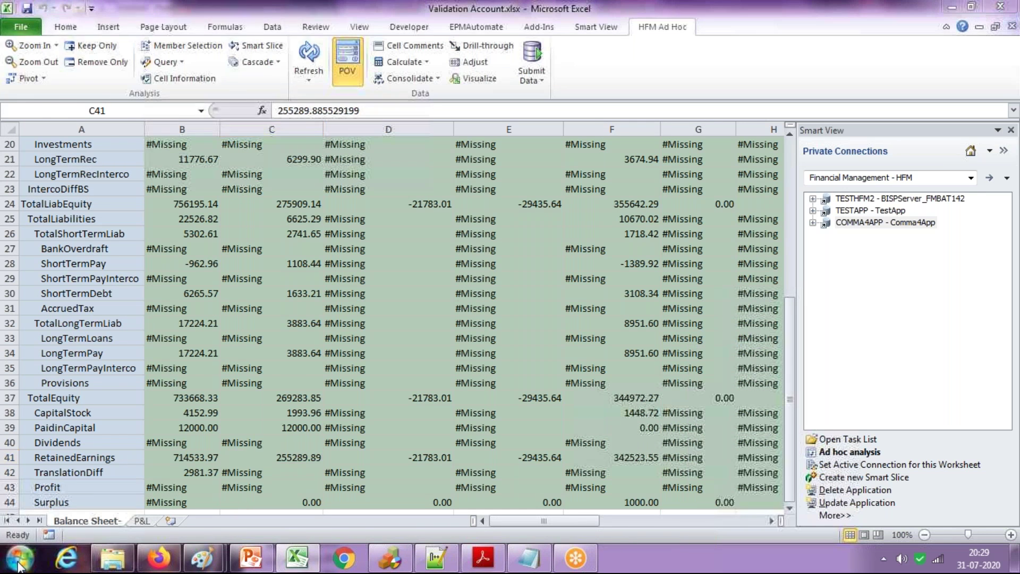
{"action": "left_click", "coordinate": [80, 43]}
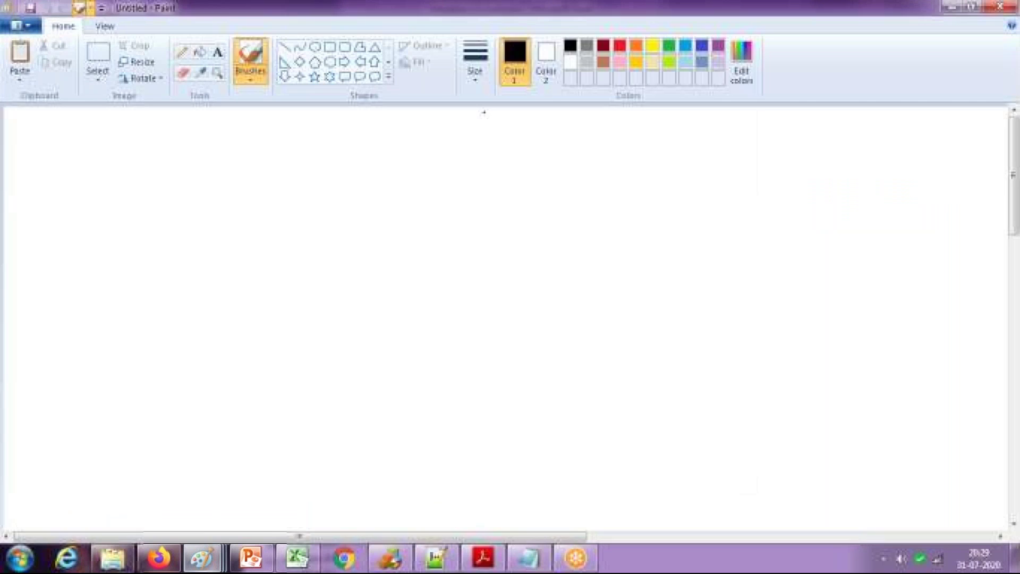
- Paste the balance sheet snapshot into the second Paint window and shift it right on the canvas
{"action": "key", "text": "ctrl+v"}
{"action": "left_click", "coordinate": [44, 122]}
{"action": "left_click_drag", "start_coordinate": [378, 456], "coordinate": [350, 465]}
{"action": "key", "text": "Delete"}
{"action": "mouse_move", "coordinate": [207, 566]}
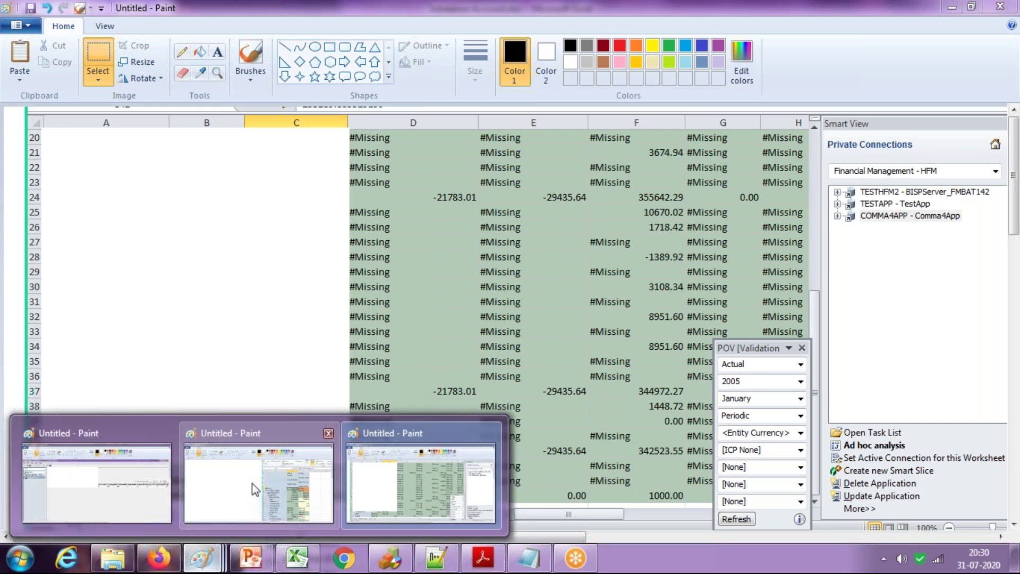
{"action": "left_click", "coordinate": [252, 483]}
{"action": "key", "text": "ctrl+v"}
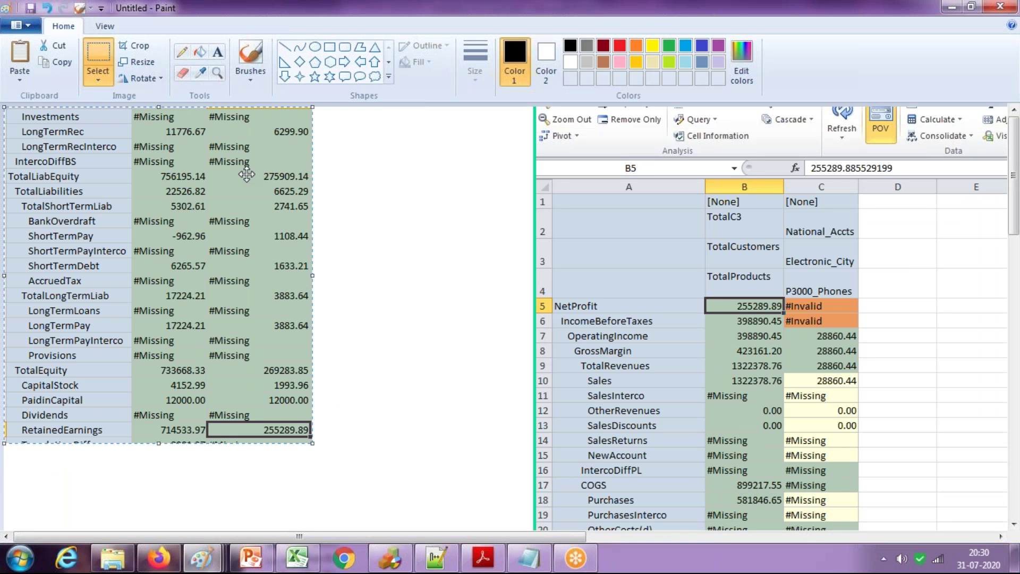
{"action": "left_click_drag", "start_coordinate": [298, 270], "coordinate": [430, 286]}
- Box NetProfit in red with a thicker outline and draw a red line to RetainedEarnings 255289.89
{"action": "left_click", "coordinate": [329, 46]}
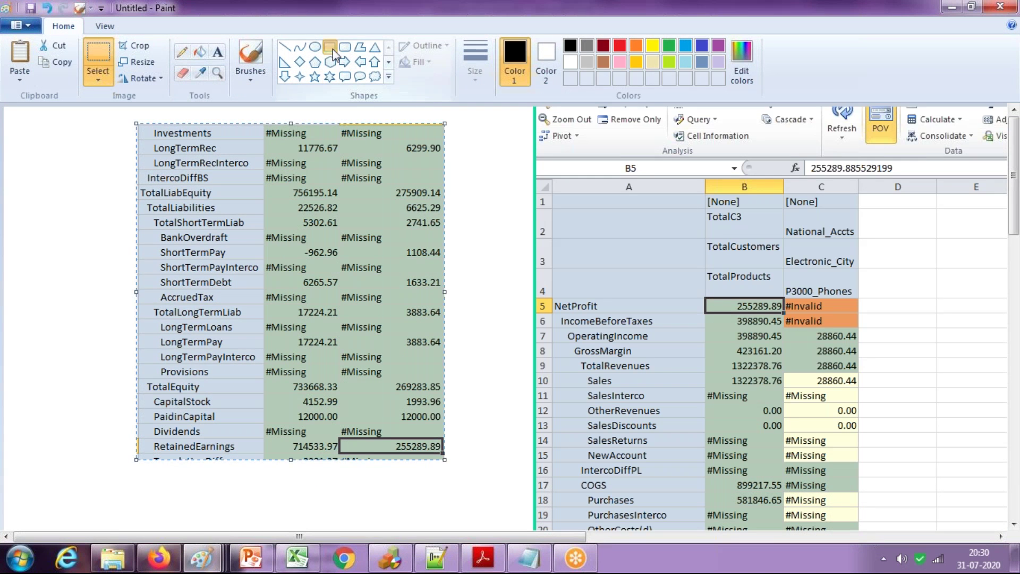
{"action": "left_click", "coordinate": [475, 62]}
{"action": "left_click", "coordinate": [495, 137]}
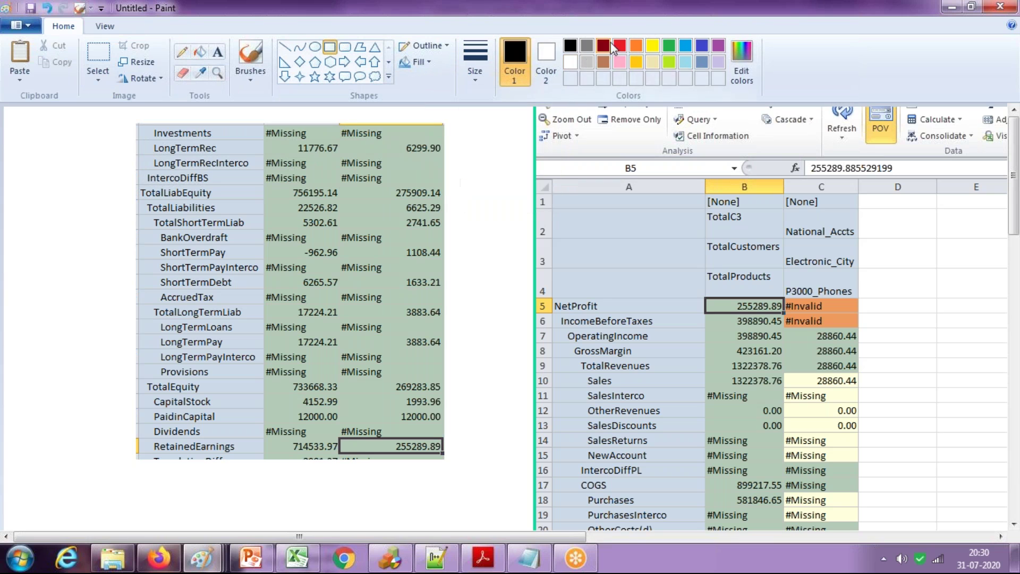
{"action": "left_click", "coordinate": [619, 46]}
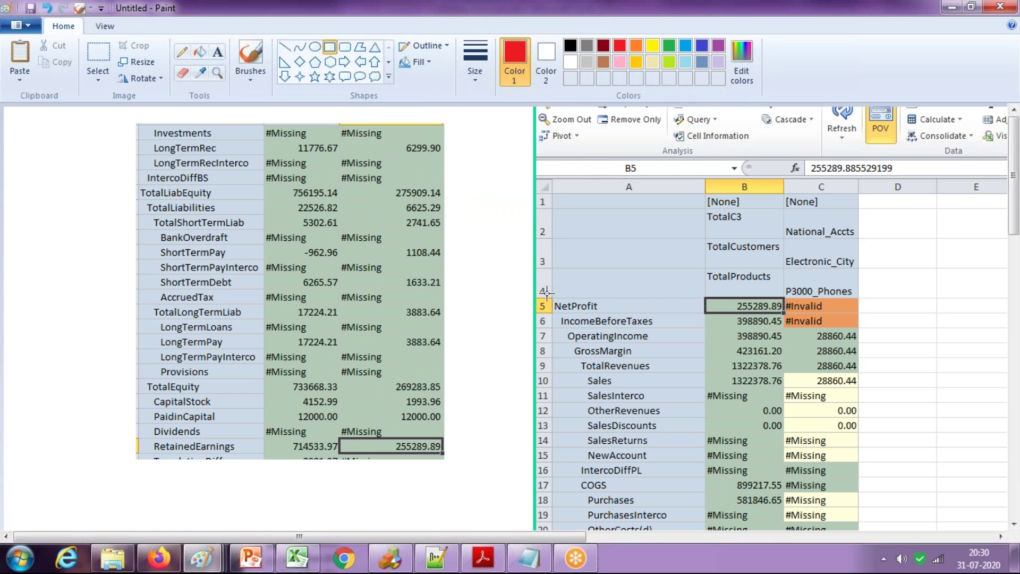
{"action": "mouse_move", "coordinate": [549, 295]}
{"action": "left_mouse_down"}
{"action": "mouse_move", "coordinate": [685, 315]}
{"action": "mouse_move", "coordinate": [785, 313]}
{"action": "left_mouse_up"}
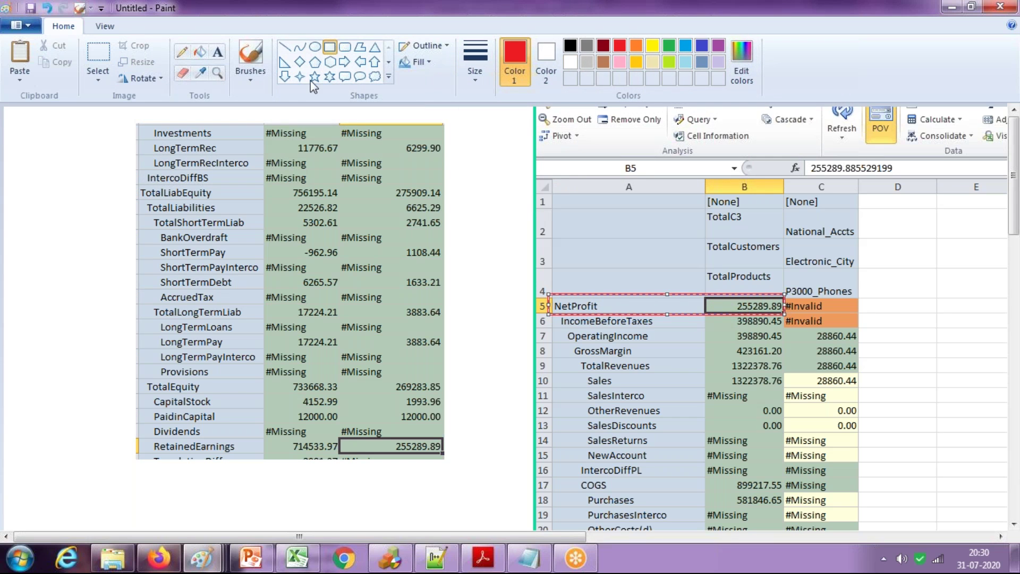
{"action": "left_click", "coordinate": [361, 63]}
{"action": "left_click", "coordinate": [284, 47]}
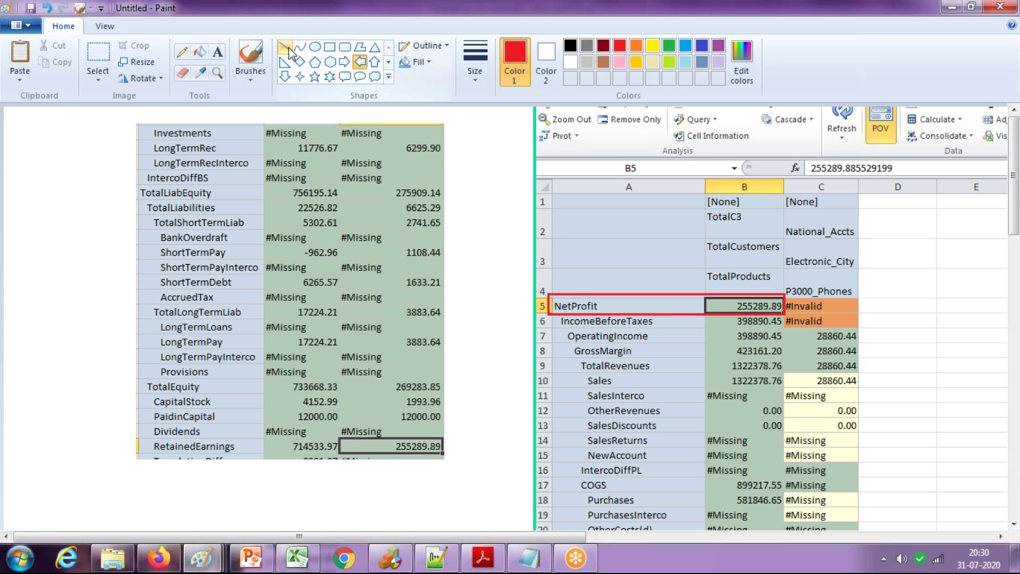
{"action": "mouse_move", "coordinate": [547, 313]}
{"action": "left_mouse_down"}
{"action": "mouse_move", "coordinate": [424, 438]}
{"action": "mouse_move", "coordinate": [426, 426]}
{"action": "mouse_move", "coordinate": [452, 433]}
{"action": "left_mouse_up"}
{"action": "left_click", "coordinate": [458, 440]}
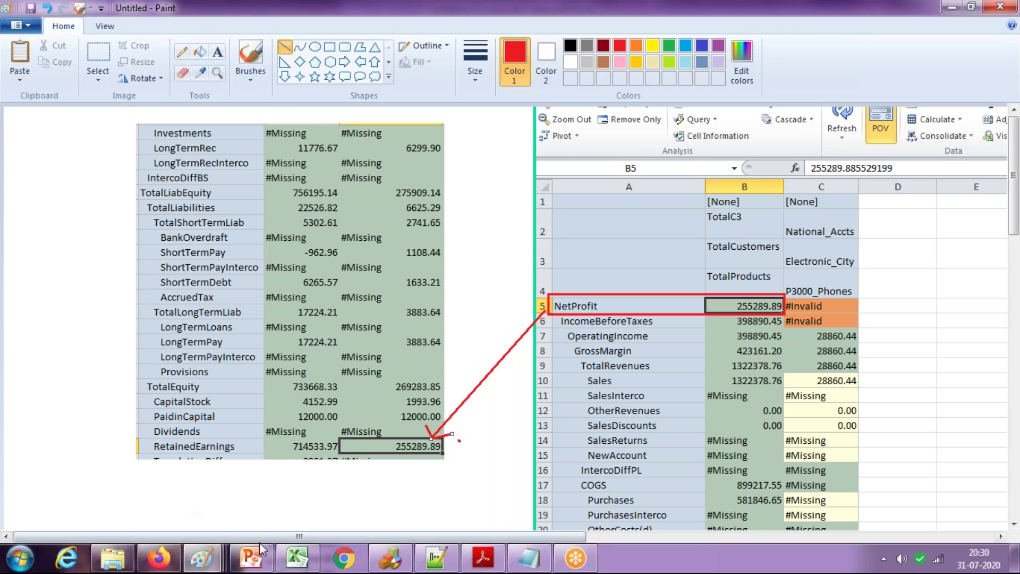
- Back in Excel, select the EastSales TotalAssets value 275909.61
{"action": "left_click", "coordinate": [297, 558]}
{"action": "left_click_drag", "start_coordinate": [790, 324], "coordinate": [792, 228]}
{"action": "left_click", "coordinate": [98, 191]}
{"action": "left_click", "coordinate": [296, 189]}
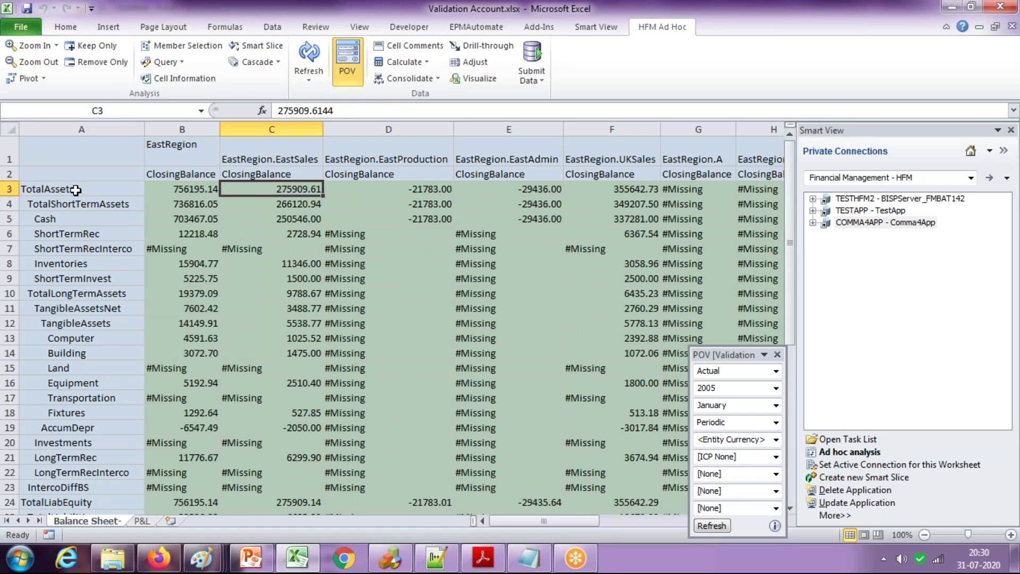
- Hide Balance Sheet rows 4–23 and select EastSales TotalAssets and TotalLiabEquity to compare
{"action": "left_click_drag", "start_coordinate": [11, 203], "coordinate": [10, 487]}
{"action": "right_click", "coordinate": [14, 487]}
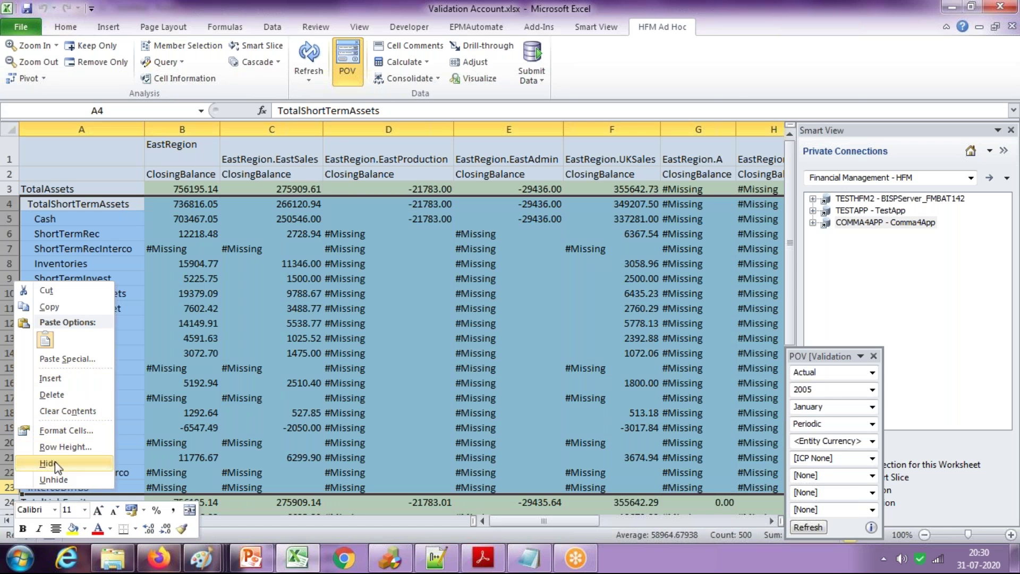
{"action": "left_click", "coordinate": [48, 462]}
{"action": "left_click", "coordinate": [271, 278]}
{"action": "left_click", "coordinate": [311, 191]}
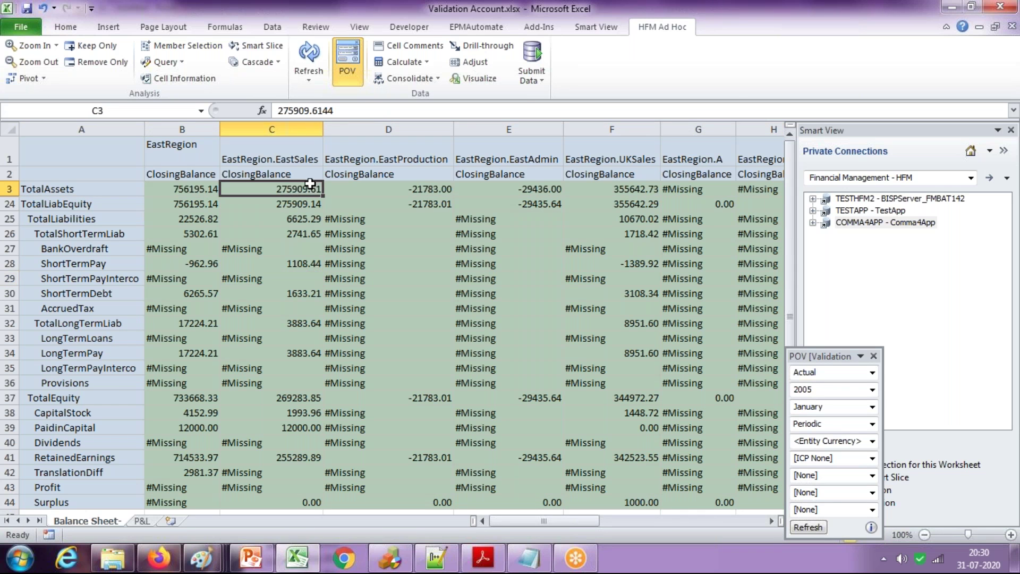
{"action": "left_click_drag", "start_coordinate": [311, 192], "coordinate": [311, 198]}
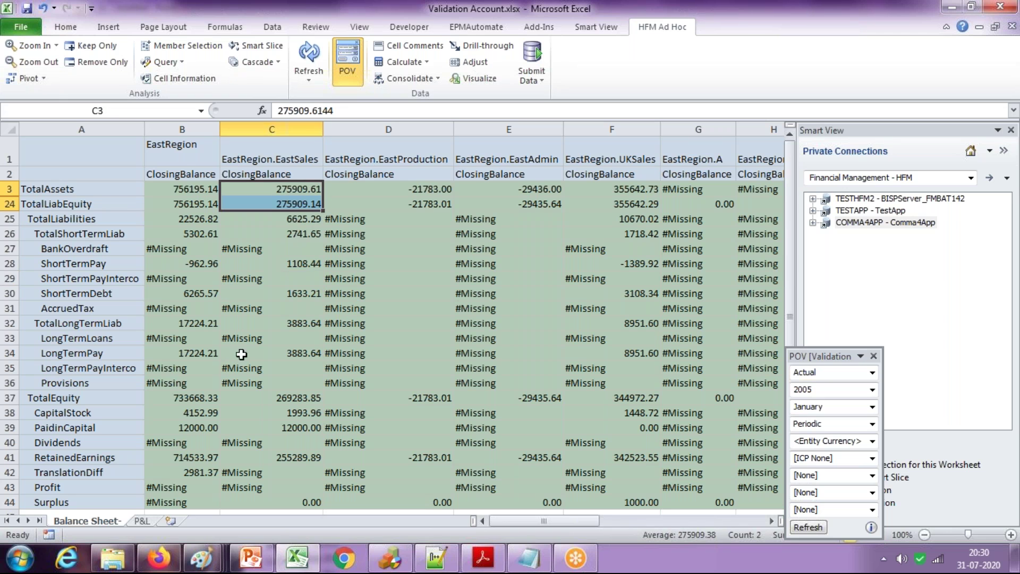
{"action": "left_click", "coordinate": [144, 520]}
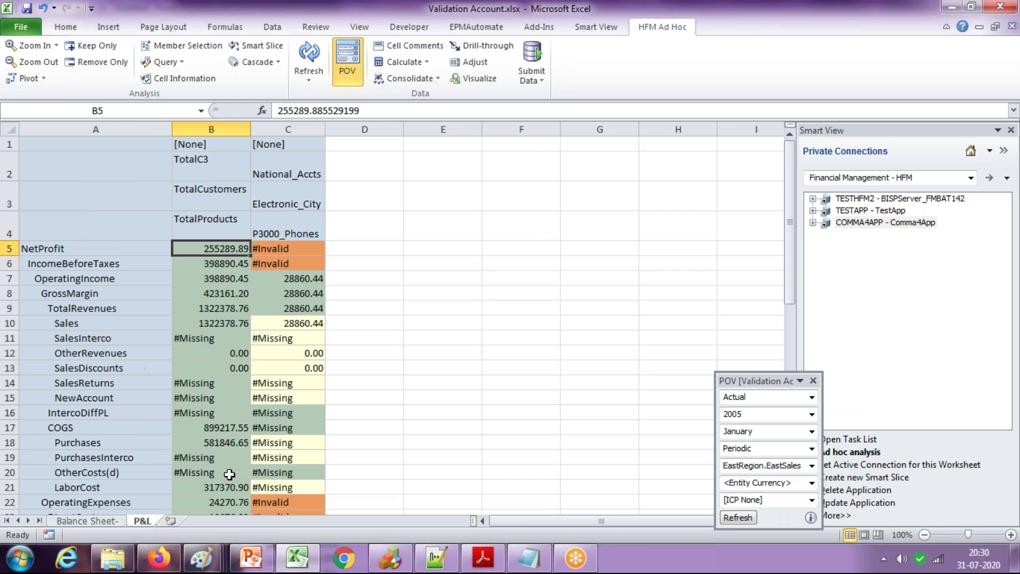
- Enter 1 for OtherRevenues in C12, submit it to HFM, and check NetProfit 255290.89
{"action": "left_click", "coordinate": [308, 350]}
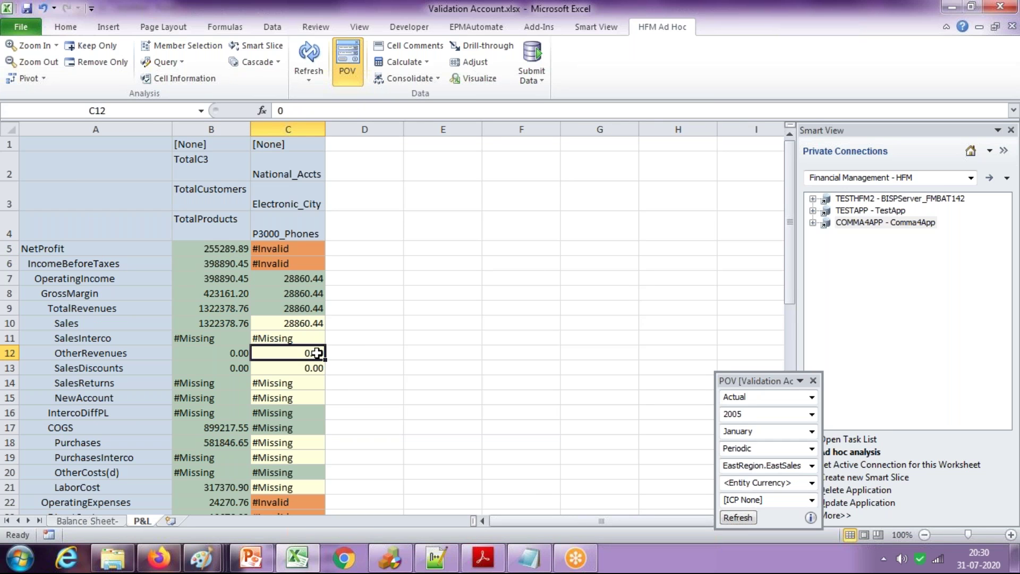
{"action": "type", "text": "1"}
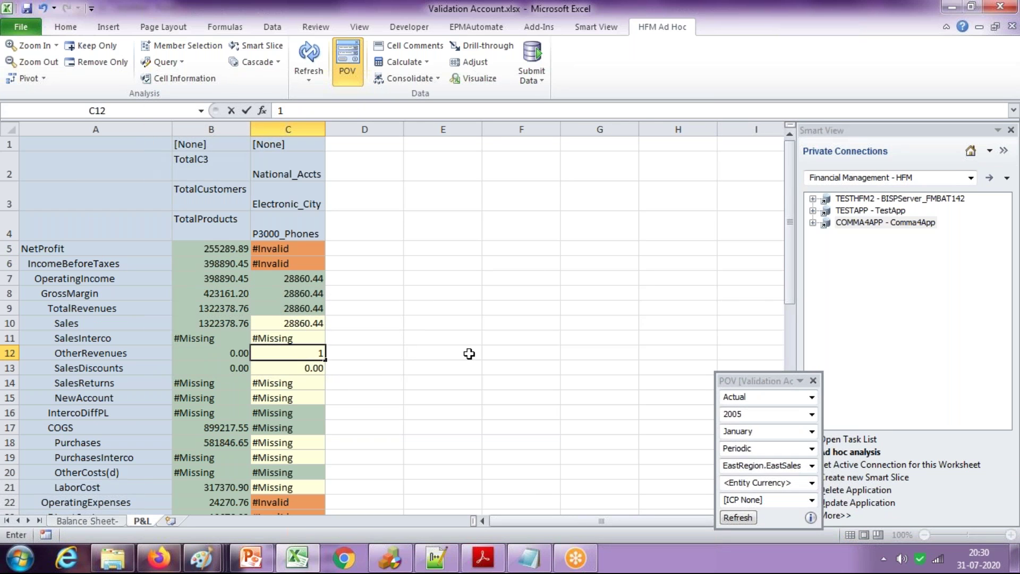
{"action": "key", "text": "Return"}
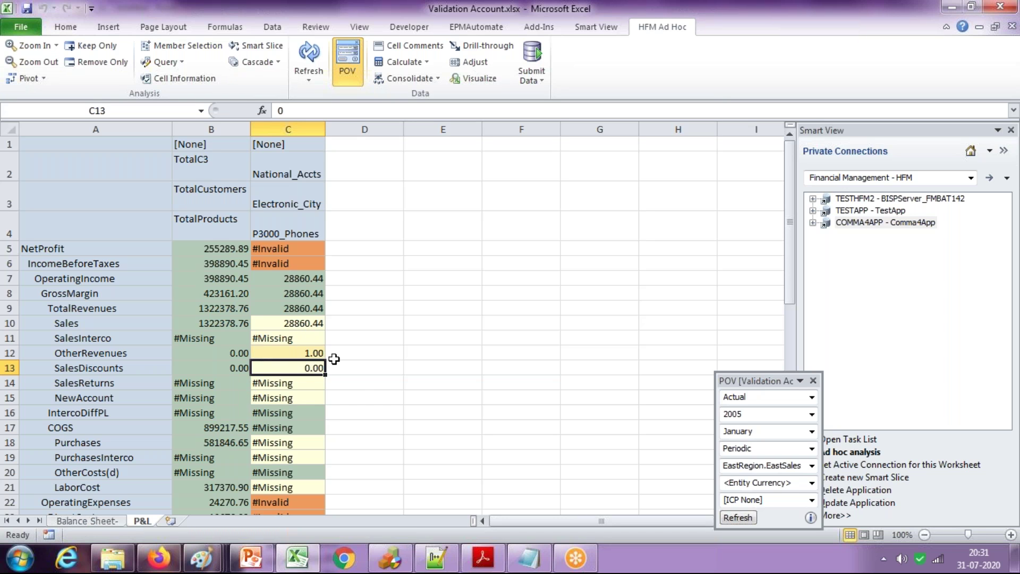
{"action": "left_click", "coordinate": [533, 65]}
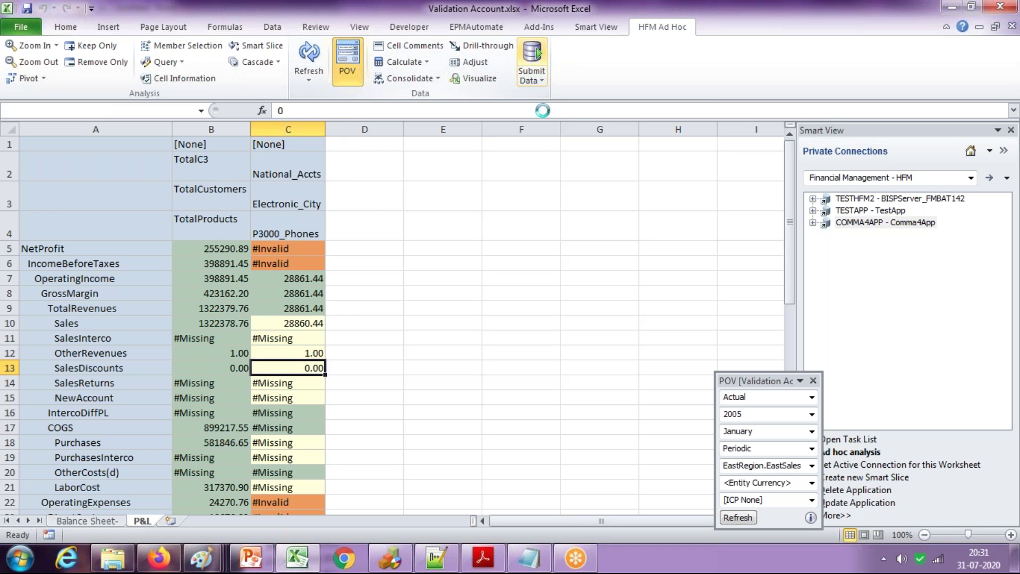
{"action": "left_click", "coordinate": [223, 254]}
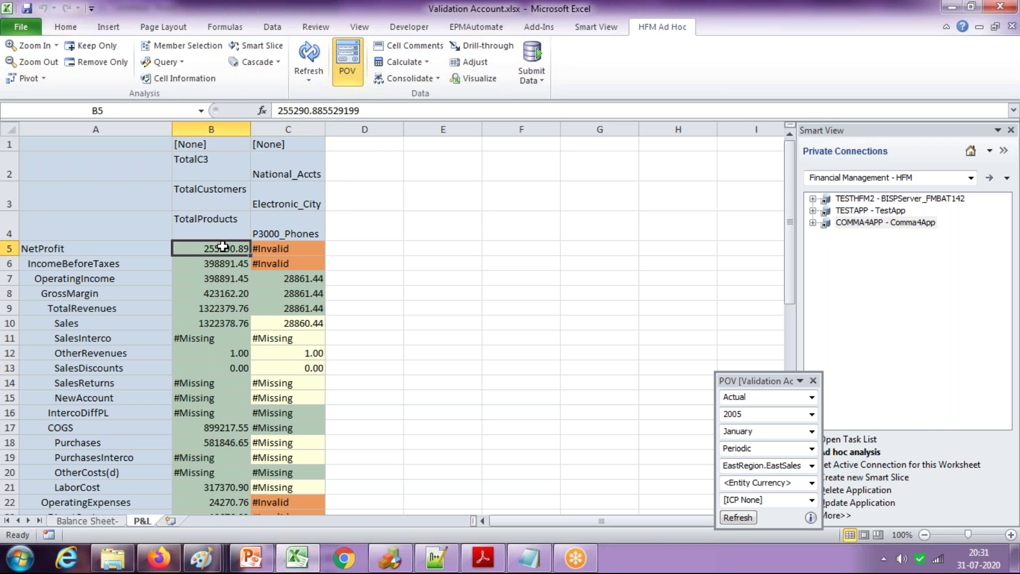
- Copy the NetProfit 255290.89 row into Paint, place it on row 7, and box it in red
{"action": "left_click", "coordinate": [78, 248]}
{"action": "left_click_drag", "start_coordinate": [179, 248], "coordinate": [226, 249]}
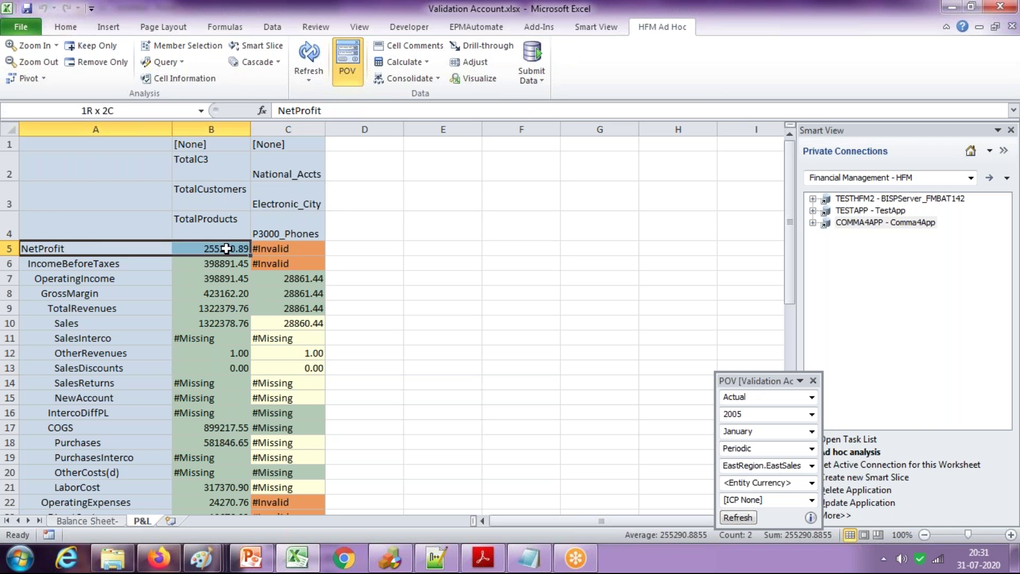
{"action": "key", "text": "ctrl+c"}
{"action": "mouse_move", "coordinate": [202, 558]}
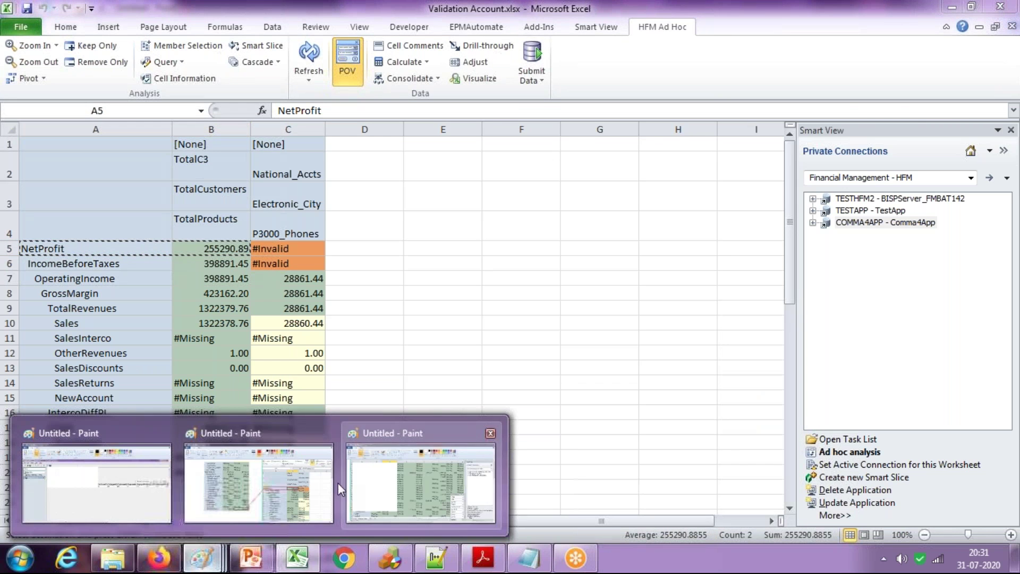
{"action": "left_click", "coordinate": [299, 494]}
{"action": "key", "text": "ctrl+v"}
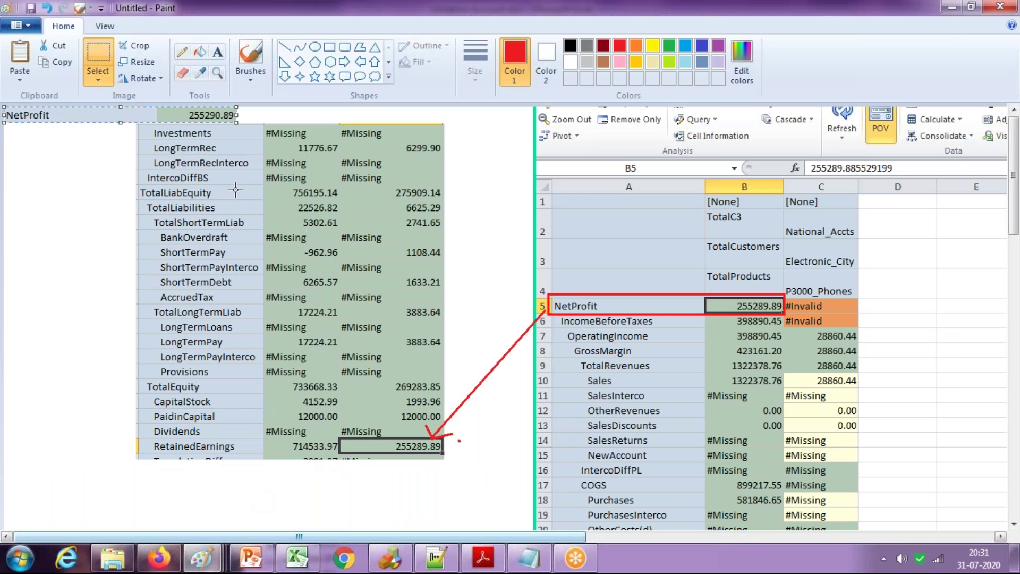
{"action": "mouse_move", "coordinate": [141, 117]}
{"action": "left_mouse_down"}
{"action": "mouse_move", "coordinate": [655, 395]}
{"action": "mouse_move", "coordinate": [681, 353]}
{"action": "left_mouse_up"}
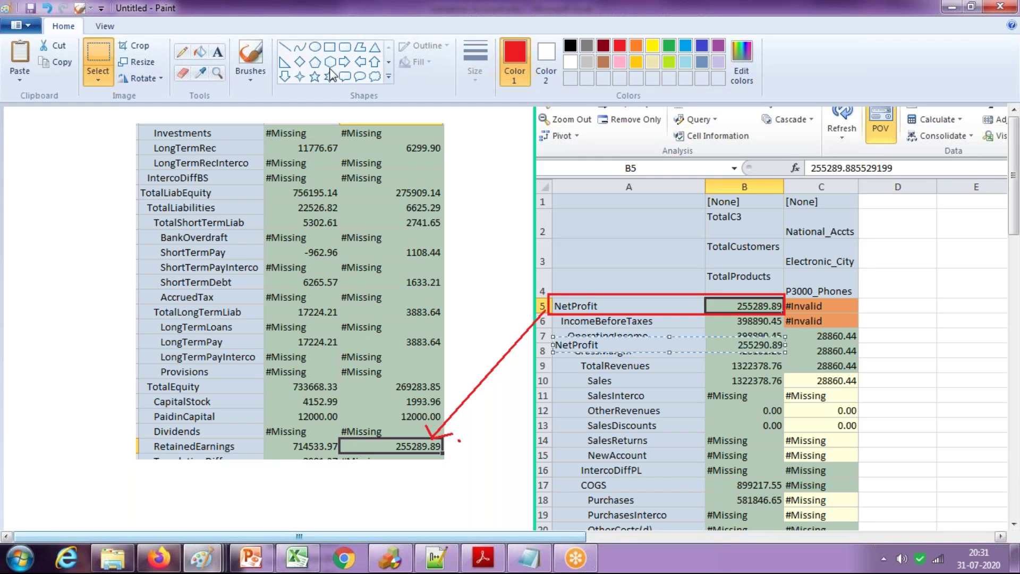
{"action": "left_click", "coordinate": [329, 47]}
{"action": "left_click_drag", "start_coordinate": [554, 338], "coordinate": [784, 352]}
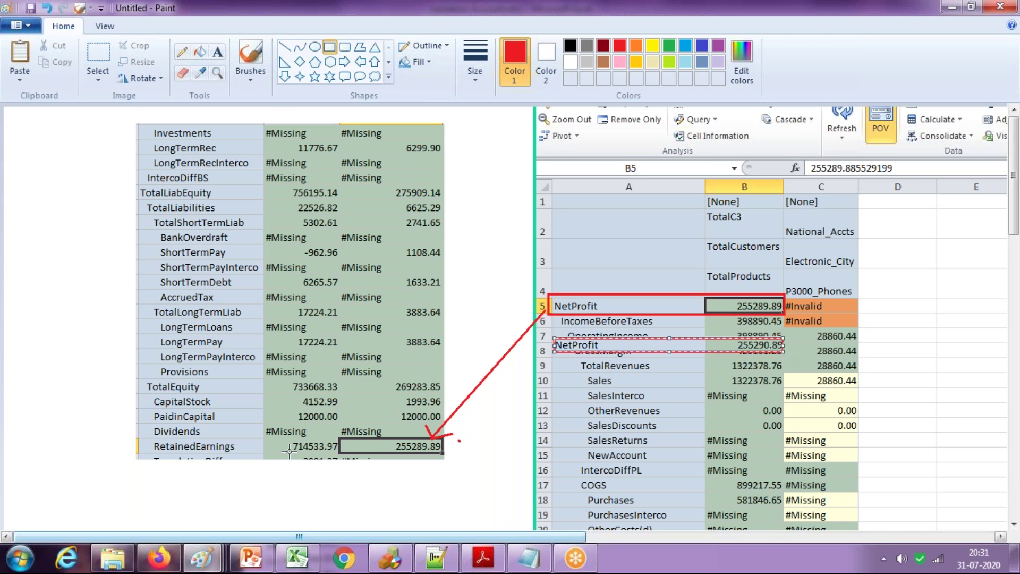
{"action": "key", "text": "alt+Tab"}
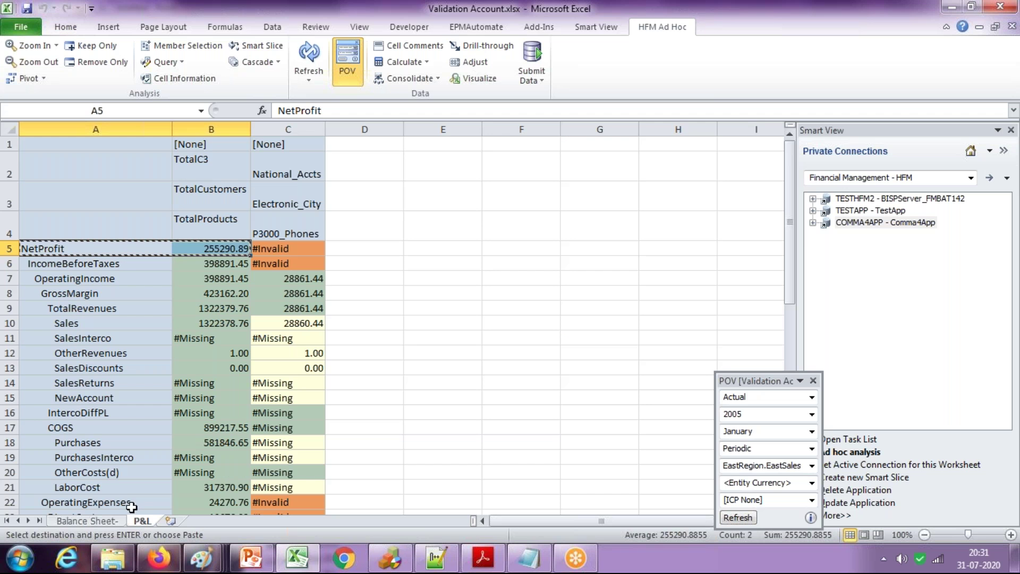
- Paste the Balance Sheet's RetainedEarnings row A41:C41 into the picture below the table
{"action": "left_click", "coordinate": [88, 525]}
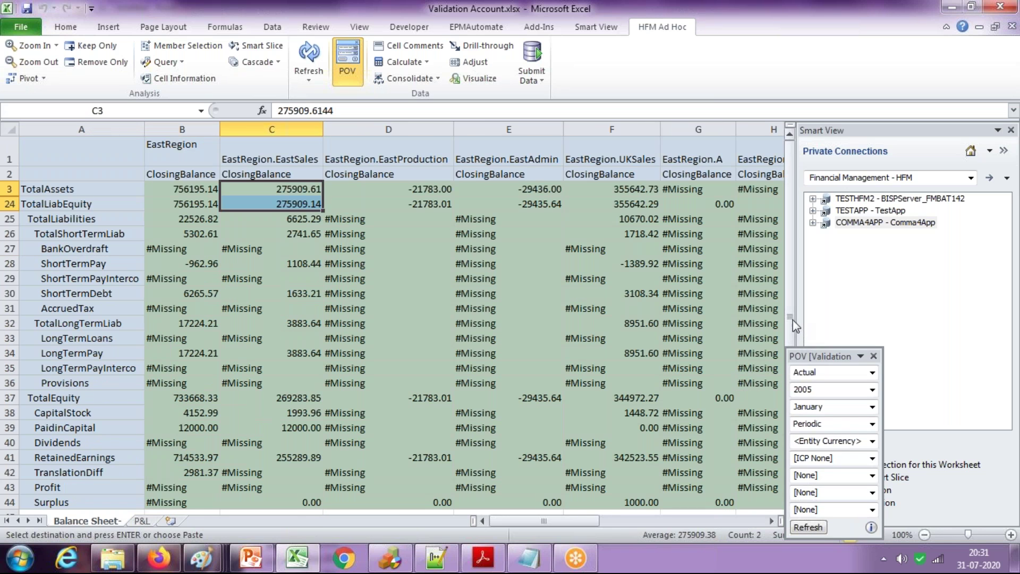
{"action": "scroll", "coordinate": [793, 316], "scroll_direction": "down", "scroll_amount": 1}
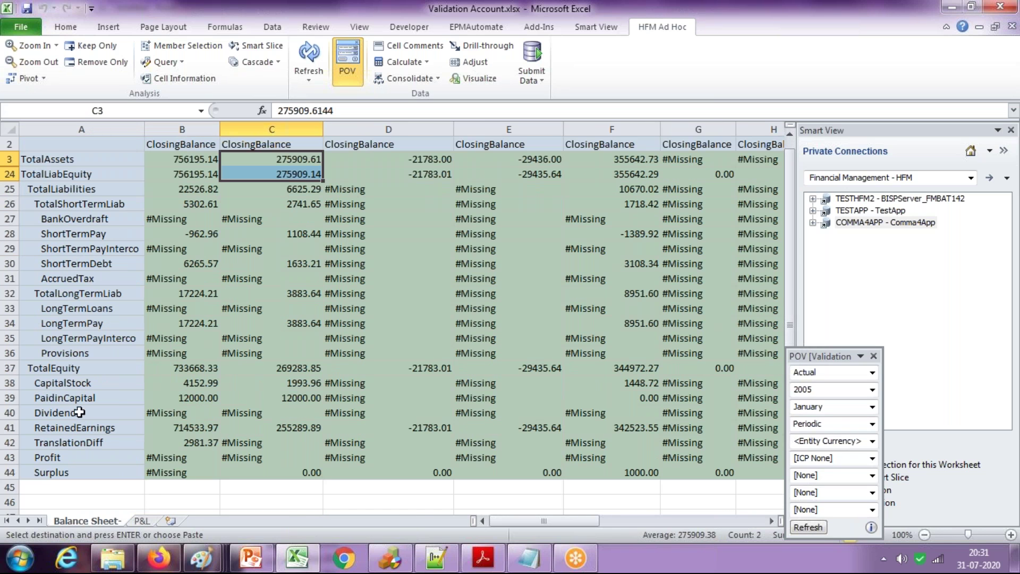
{"action": "left_click_drag", "start_coordinate": [29, 425], "coordinate": [294, 425]}
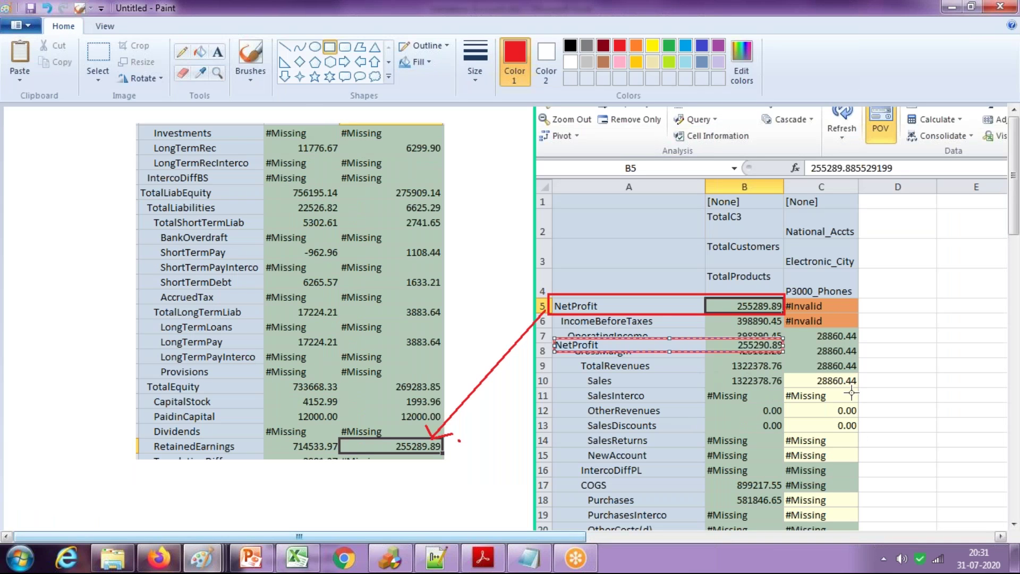
{"action": "key", "text": "ctrl+v"}
{"action": "left_click_drag", "start_coordinate": [185, 110], "coordinate": [324, 467]}
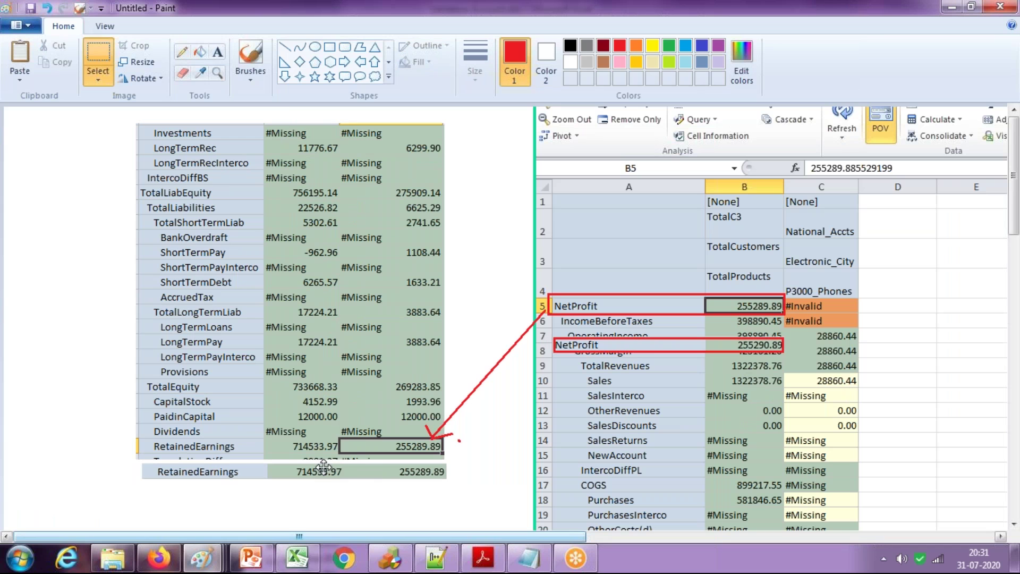
- Box the RetainedEarnings row in red and draw a red line to it from the NetProfit box
{"action": "left_click", "coordinate": [330, 47]}
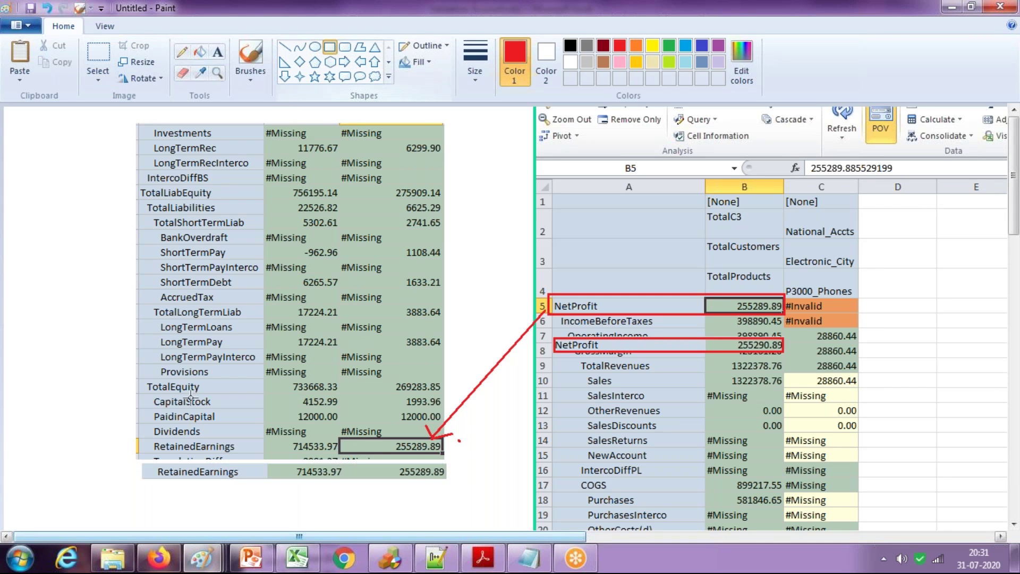
{"action": "left_click_drag", "start_coordinate": [139, 462], "coordinate": [450, 482]}
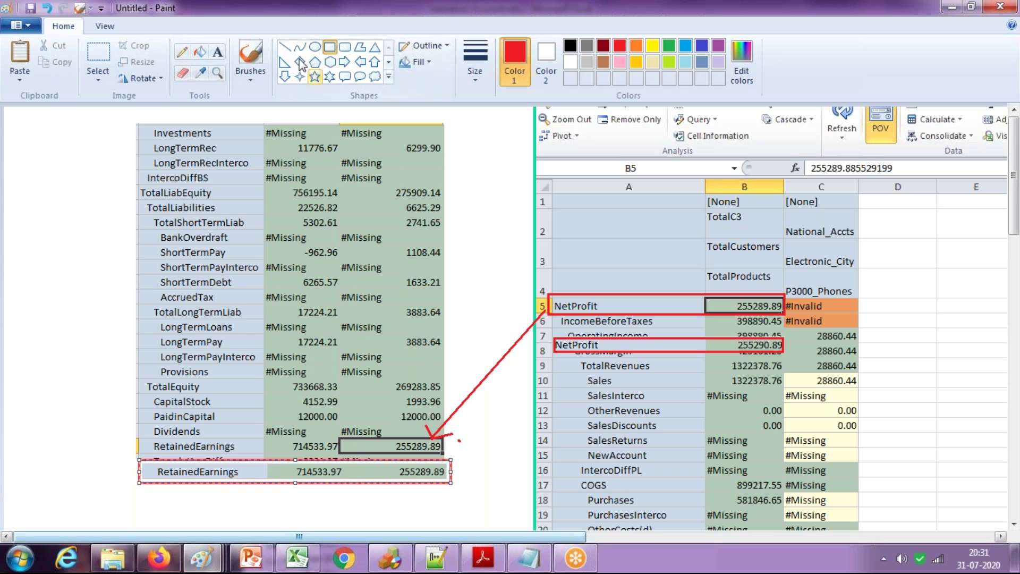
{"action": "left_click", "coordinate": [285, 47]}
{"action": "mouse_move", "coordinate": [555, 348]}
{"action": "left_mouse_down"}
{"action": "mouse_move", "coordinate": [514, 416]}
{"action": "mouse_move", "coordinate": [462, 467]}
{"action": "mouse_move", "coordinate": [481, 466]}
{"action": "left_mouse_up"}
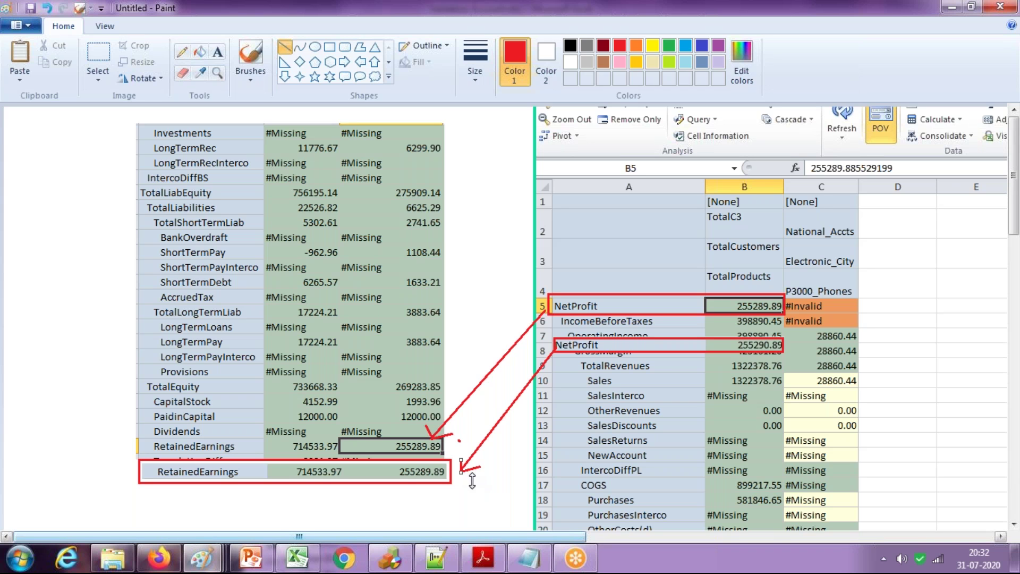
{"action": "key", "text": "alt+Tab"}
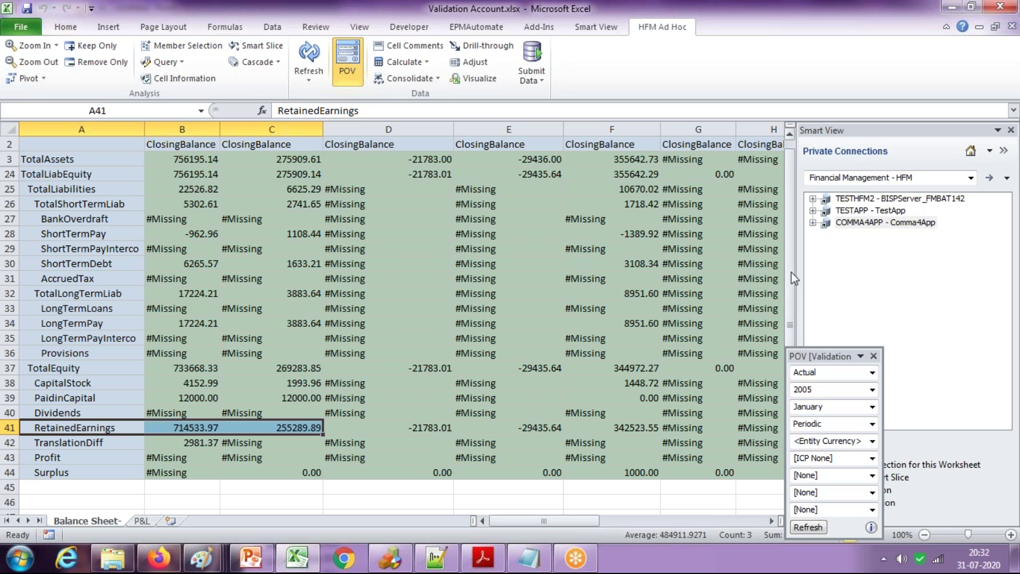
- With B3 selected, run Consolidate All on the EastRegion data from the HFM Ad Hoc ribbon
{"action": "scroll", "coordinate": [419, 204], "scroll_direction": "up", "scroll_amount": 1}
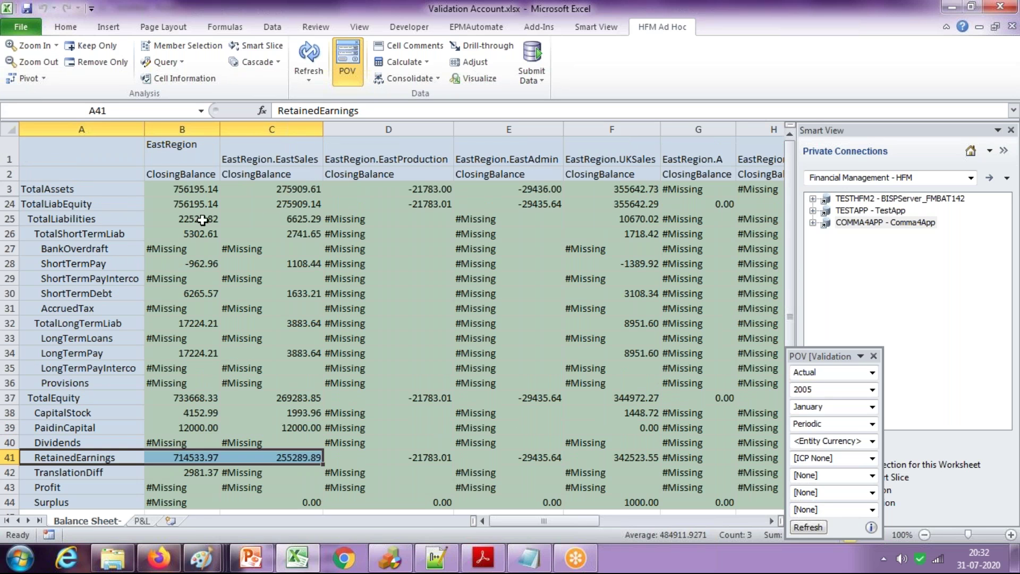
{"action": "left_click", "coordinate": [183, 185]}
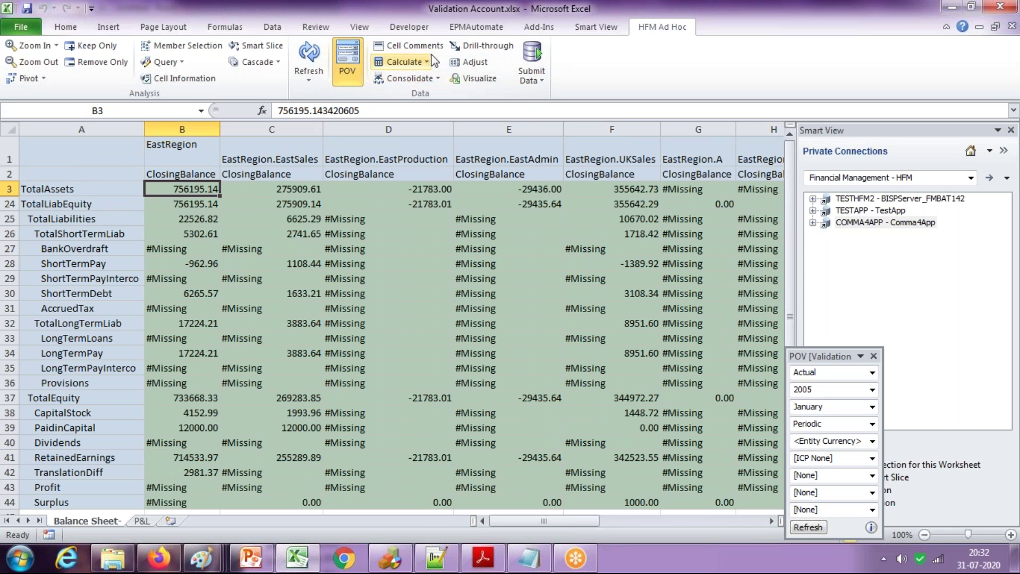
{"action": "left_click", "coordinate": [417, 79]}
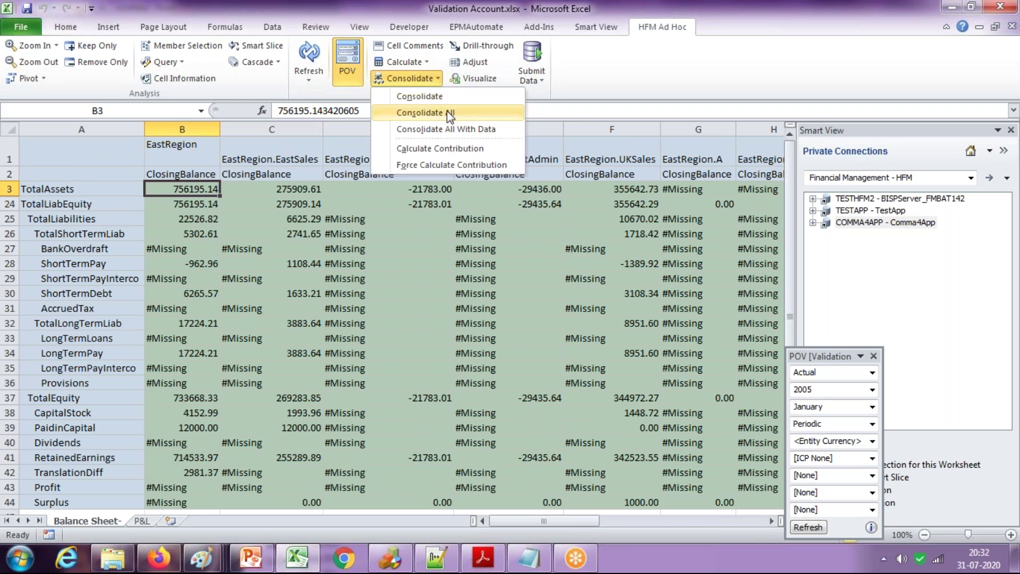
{"action": "left_click", "coordinate": [447, 111]}
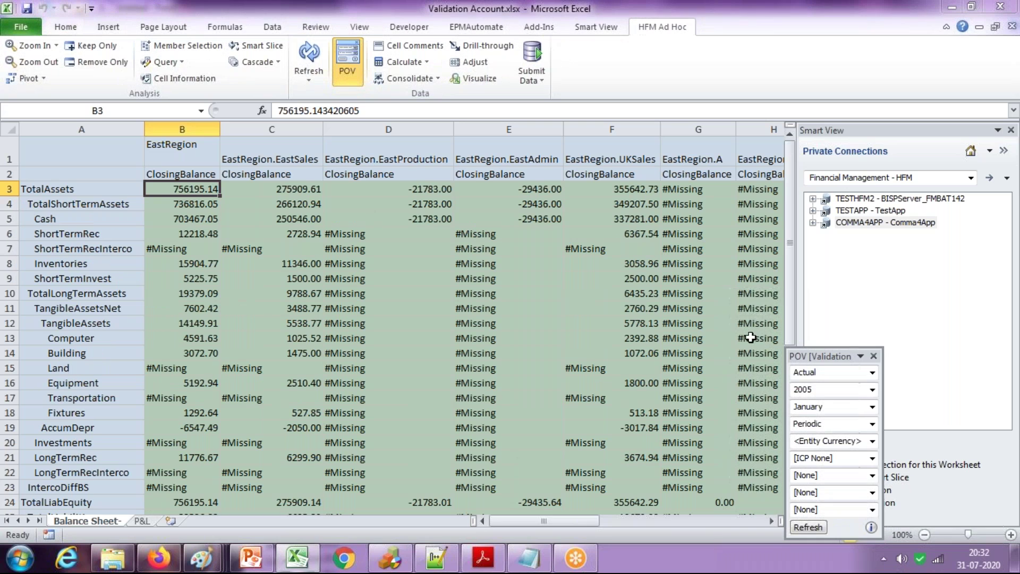
- Select the consolidated Surplus row (-1.00) across columns A to C
{"action": "left_click_drag", "start_coordinate": [791, 295], "coordinate": [793, 279]}
{"action": "left_click_drag", "start_coordinate": [791, 283], "coordinate": [790, 329]}
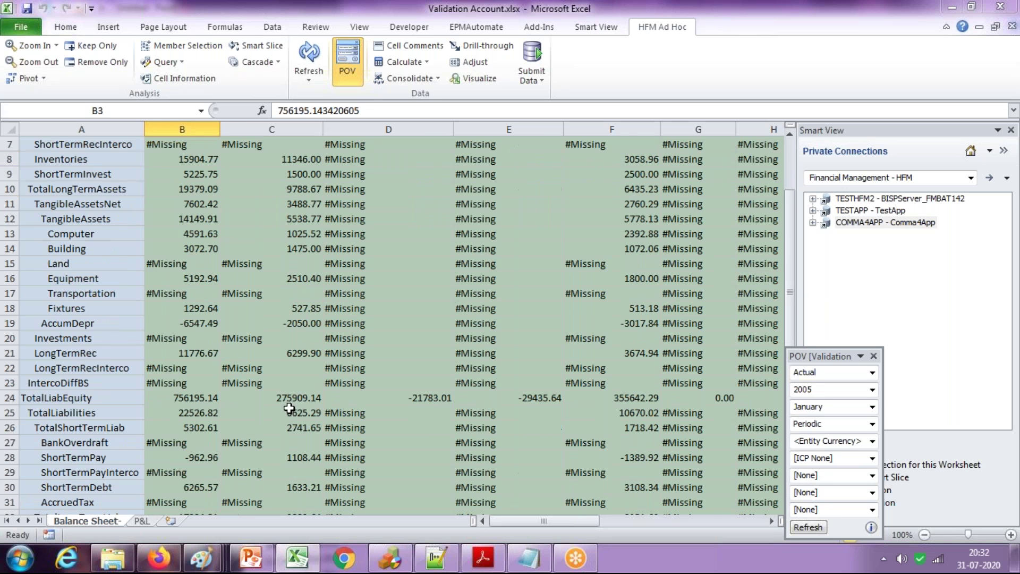
{"action": "left_click", "coordinate": [187, 403]}
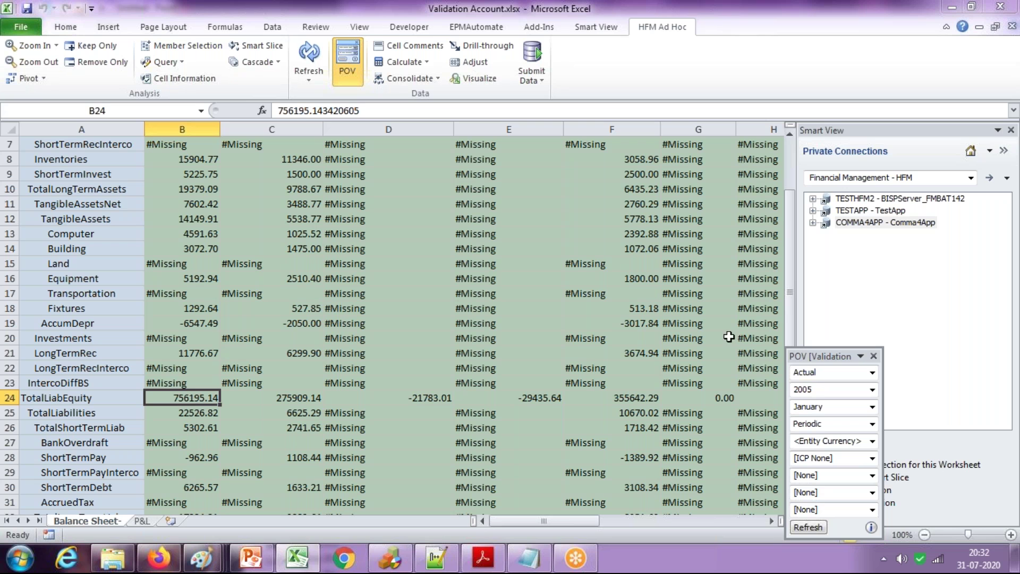
{"action": "left_click_drag", "start_coordinate": [794, 310], "coordinate": [792, 332]}
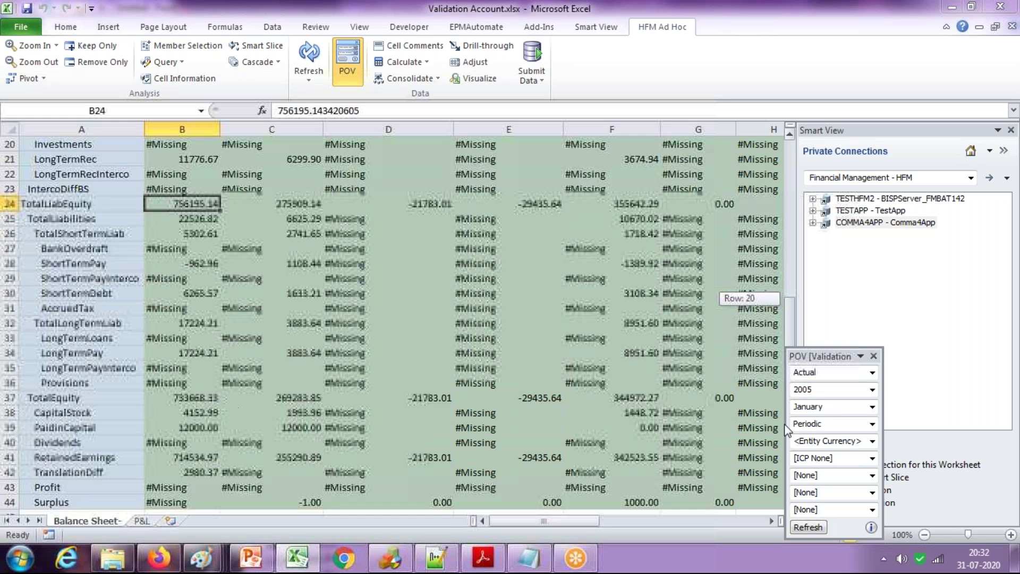
{"action": "left_click", "coordinate": [276, 502]}
{"action": "left_click_drag", "start_coordinate": [53, 502], "coordinate": [278, 505]}
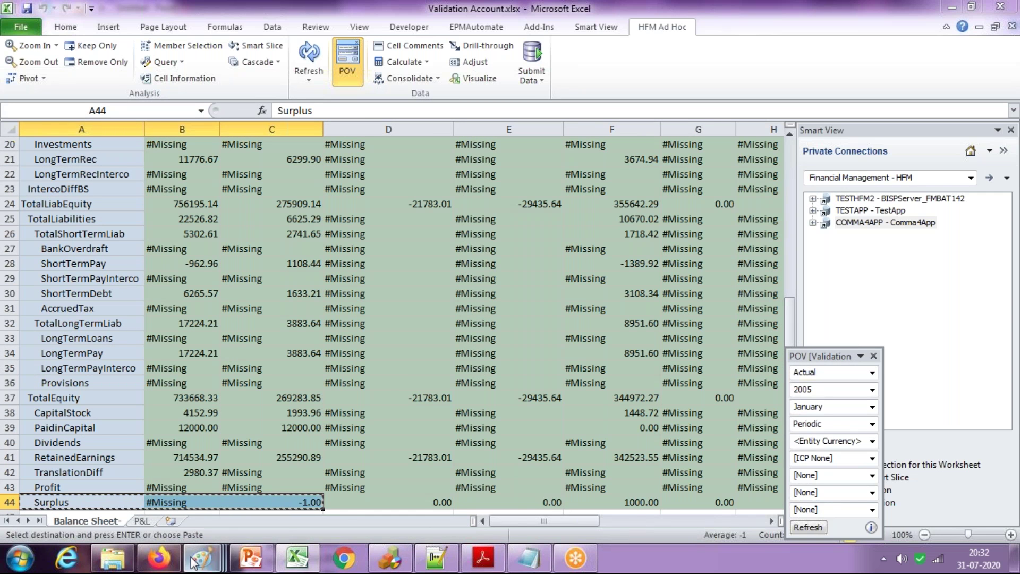
- Paste the Surplus row into the Paint image below the red RetainedEarnings box
{"action": "mouse_move", "coordinate": [201, 558]}
{"action": "left_click", "coordinate": [295, 496]}
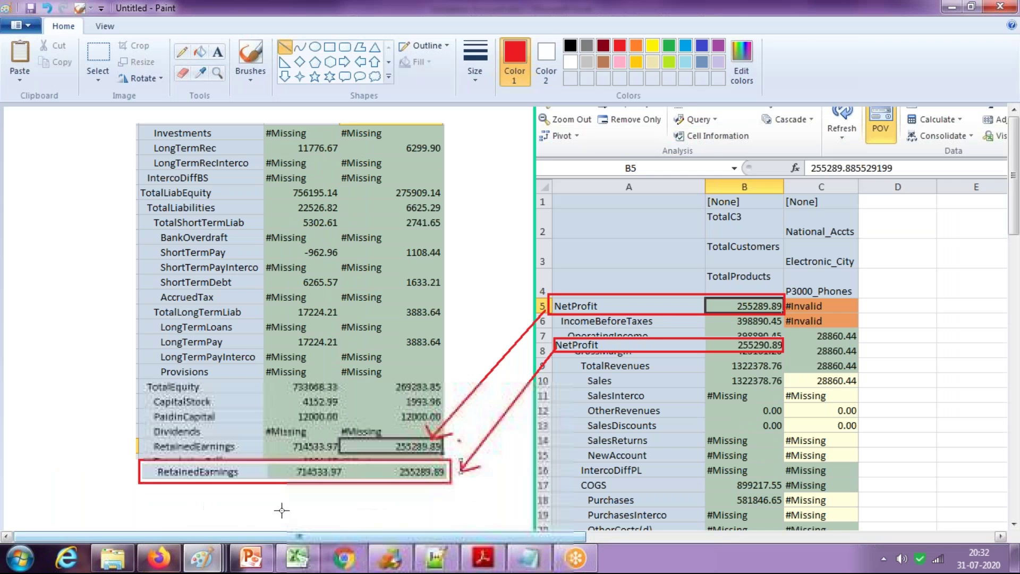
{"action": "scroll", "coordinate": [1017, 250], "scroll_direction": "down", "scroll_amount": 5}
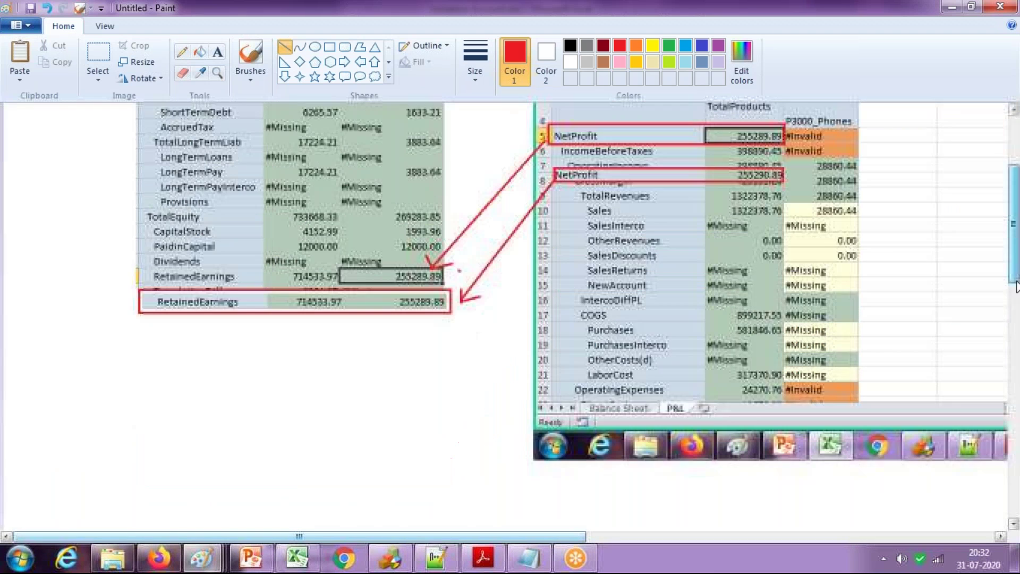
{"action": "key", "text": "ctrl+v"}
{"action": "left_click_drag", "start_coordinate": [191, 141], "coordinate": [311, 301]}
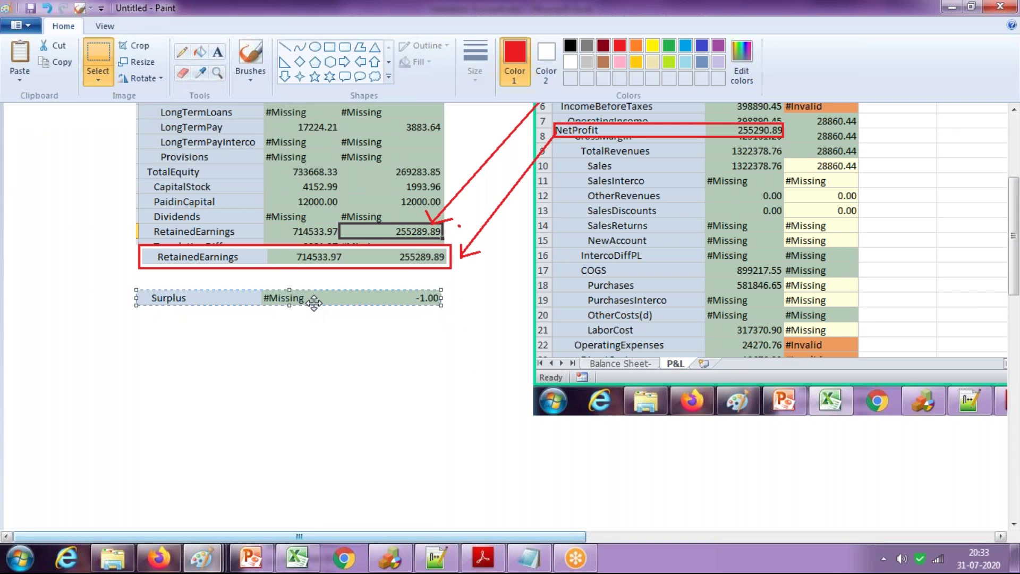
{"action": "left_click", "coordinate": [284, 564]}
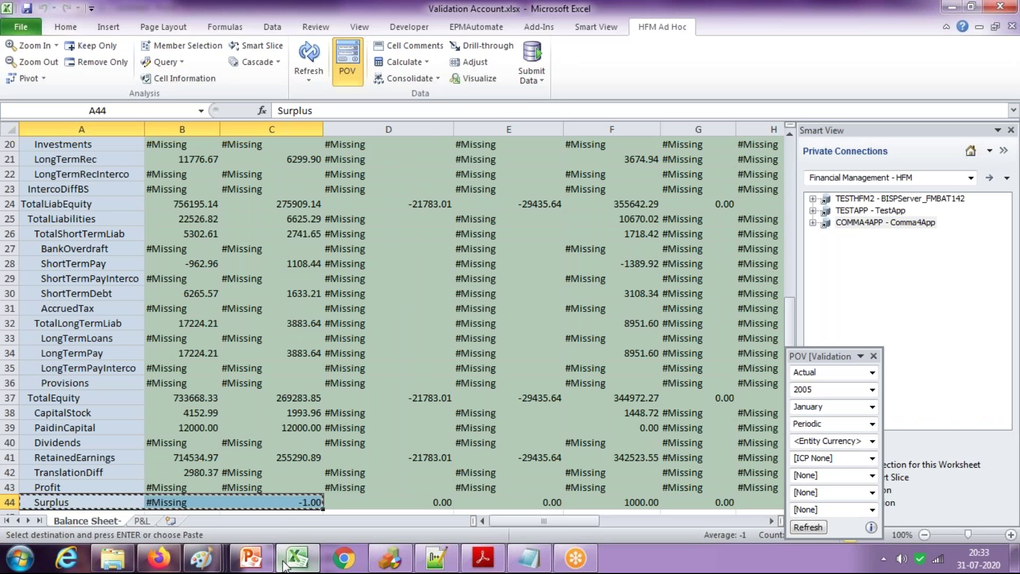
- Copy the updated RetainedEarnings row (255290.89) into Paint under the boxed one
{"action": "left_click", "coordinate": [291, 456]}
{"action": "left_click_drag", "start_coordinate": [74, 457], "coordinate": [285, 458]}
{"action": "key", "text": "ctrl+c"}
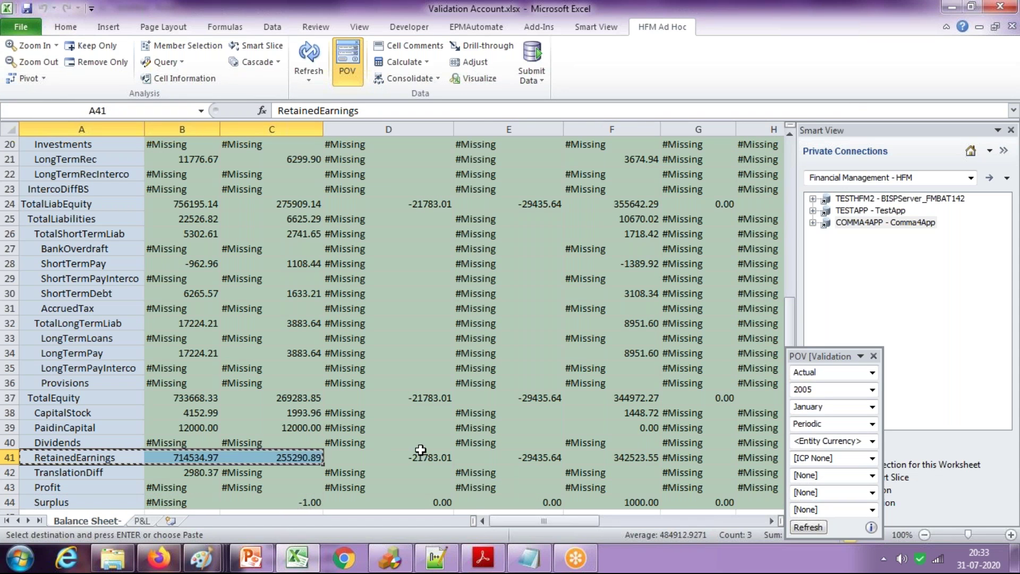
{"action": "key", "text": "alt+Tab"}
{"action": "left_click", "coordinate": [363, 404]}
{"action": "key", "text": "ctrl+v"}
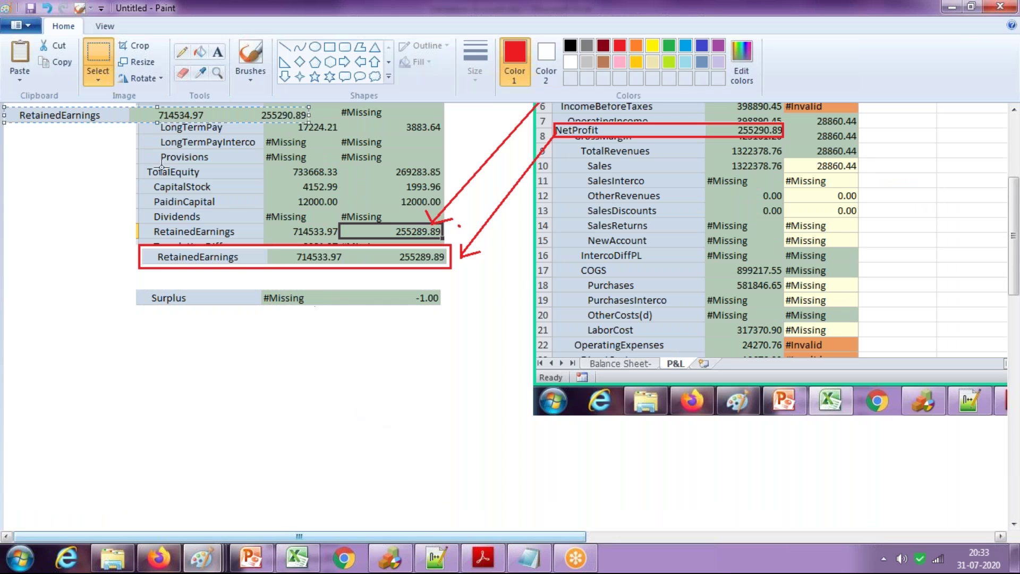
{"action": "left_click_drag", "start_coordinate": [120, 117], "coordinate": [252, 279]}
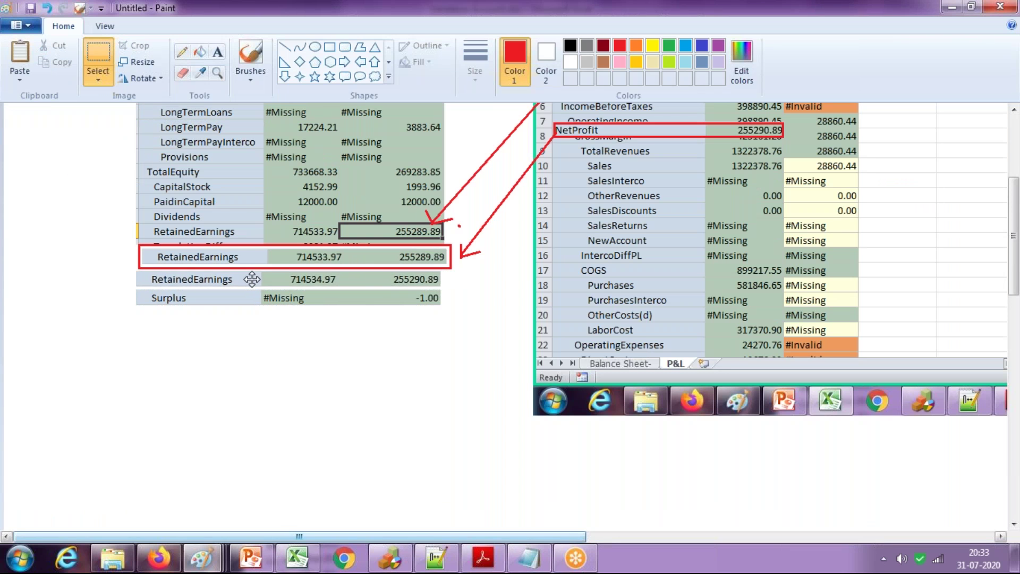
- Outline the new RetainedEarnings row and the Surplus row with red rectangles
{"action": "left_click", "coordinate": [329, 47]}
{"action": "left_click_drag", "start_coordinate": [133, 271], "coordinate": [446, 291]}
{"action": "left_click_drag", "start_coordinate": [134, 291], "coordinate": [445, 308]}
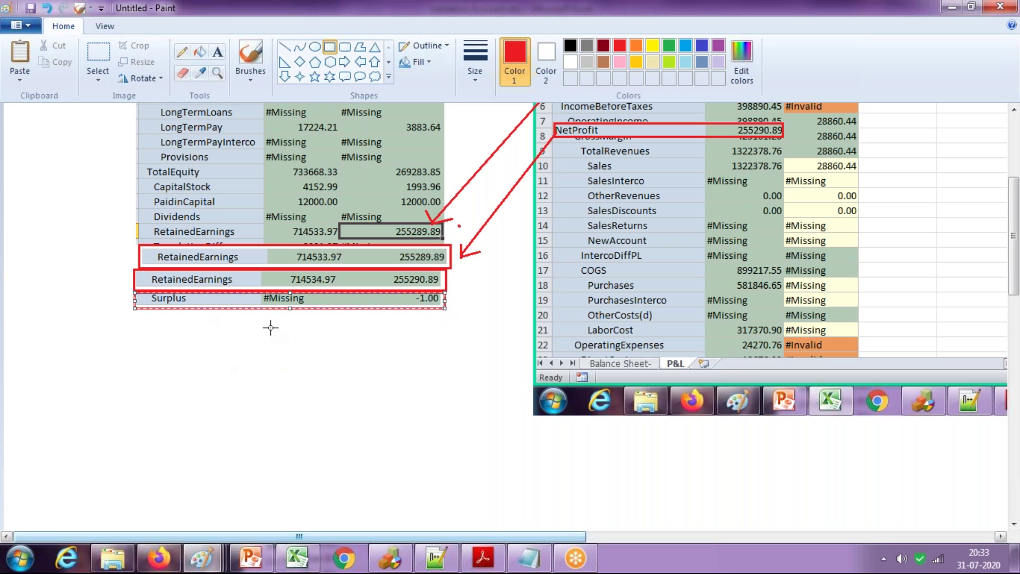
{"action": "left_click", "coordinate": [176, 557]}
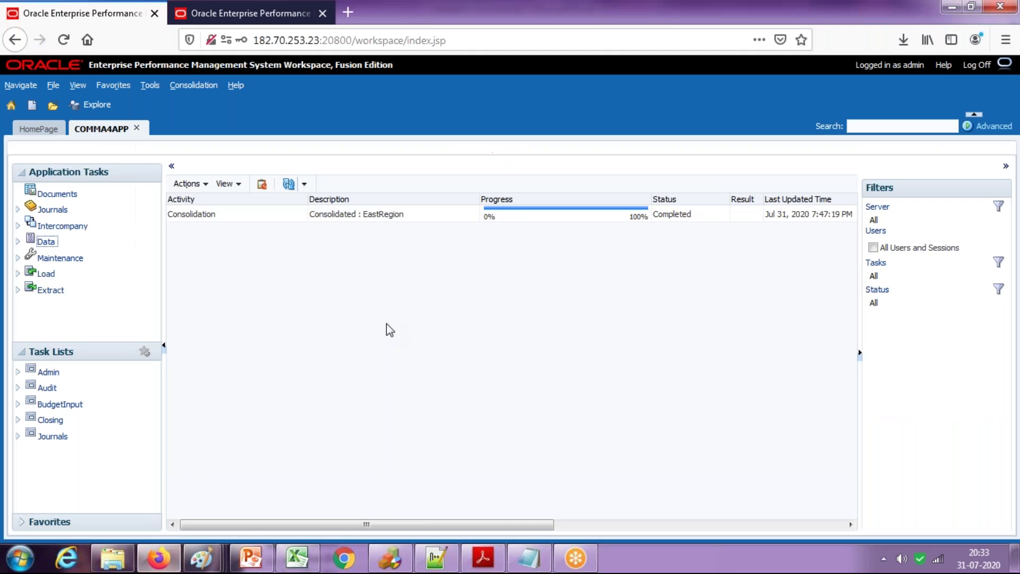
- Open and refresh EastRegion Process Control, then show East Sales' failing validation details
{"action": "left_click", "coordinate": [17, 241]}
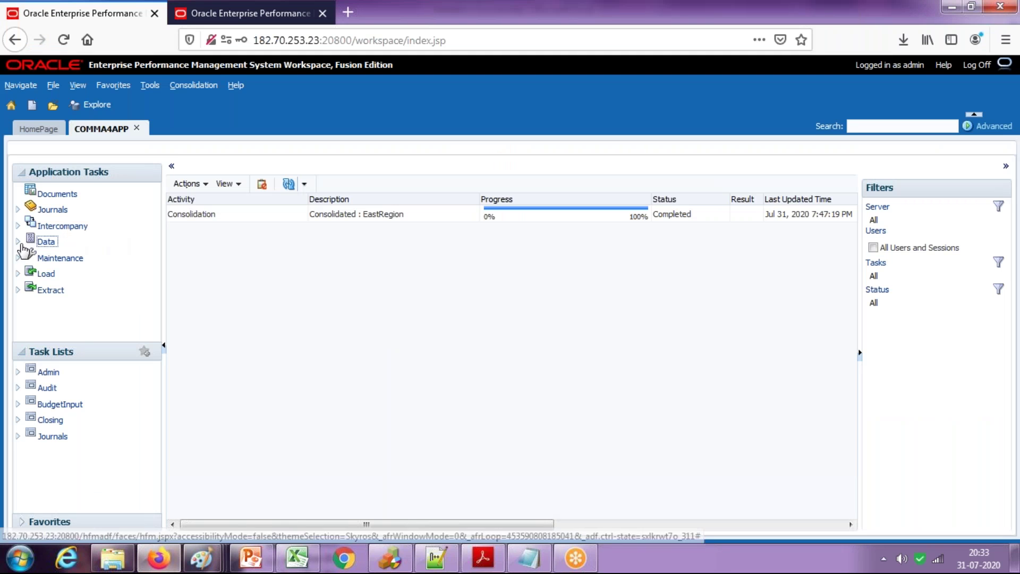
{"action": "left_click", "coordinate": [98, 277]}
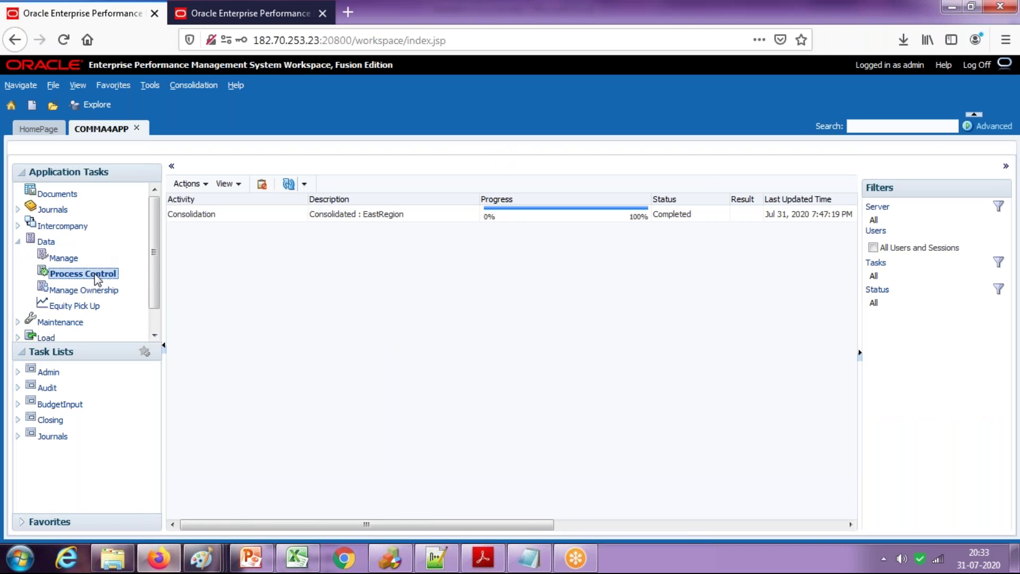
{"action": "left_click", "coordinate": [281, 185]}
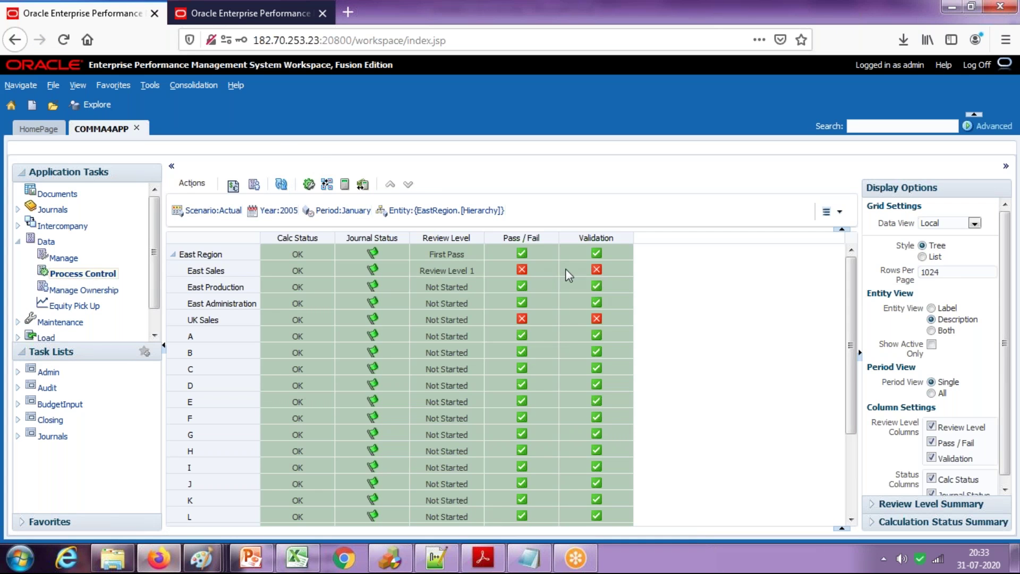
{"action": "mouse_move", "coordinate": [597, 275]}
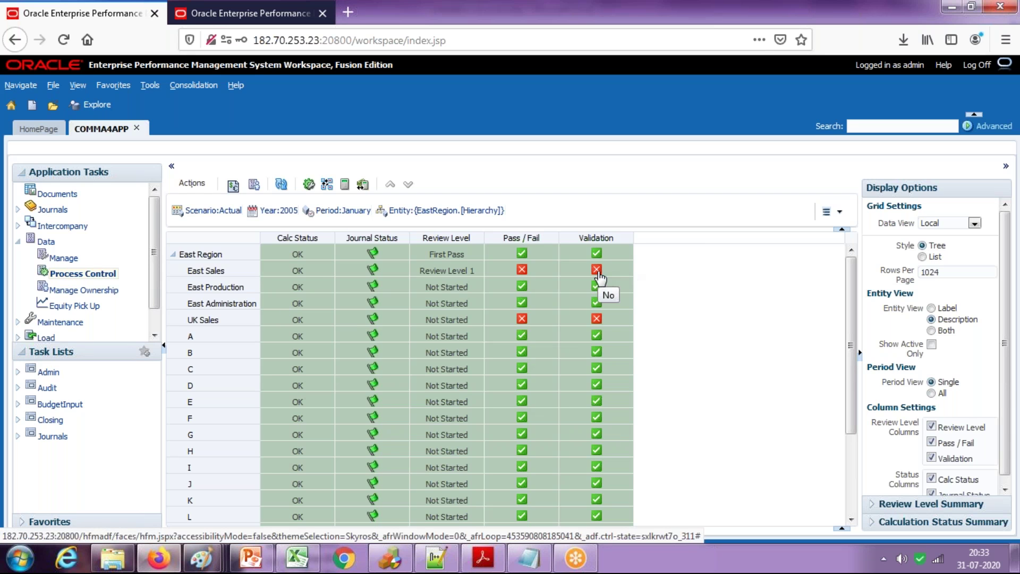
{"action": "left_click", "coordinate": [597, 270]}
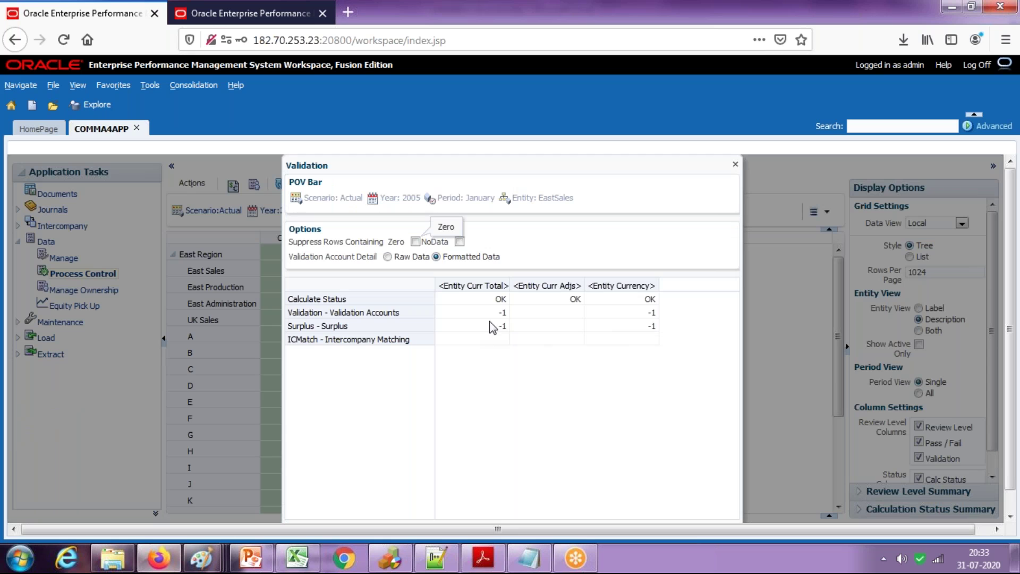
- Check Surplus -1 under Entity Curr Total, then close the validation details popup
{"action": "left_click", "coordinate": [488, 326]}
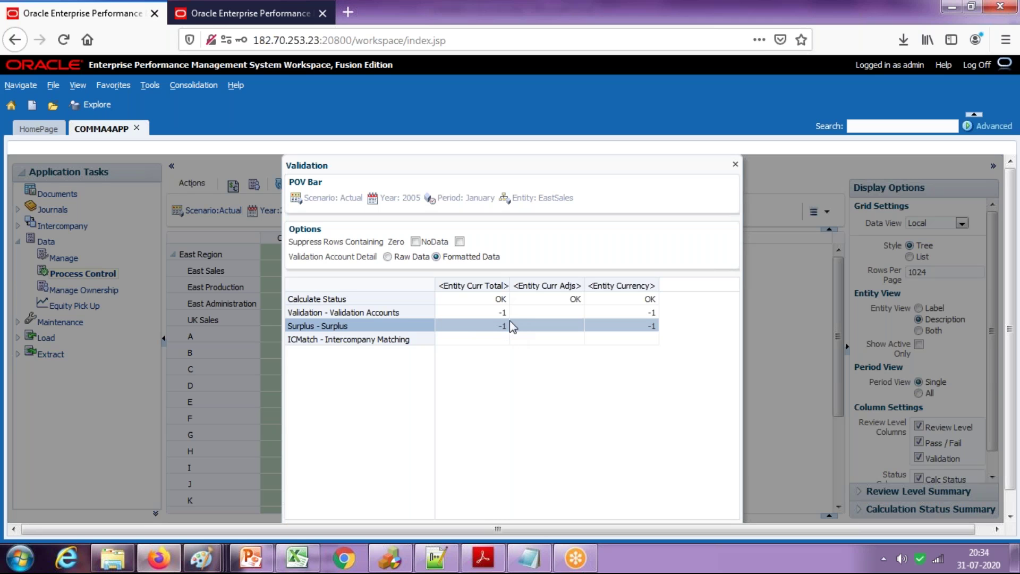
{"action": "left_click", "coordinate": [736, 163]}
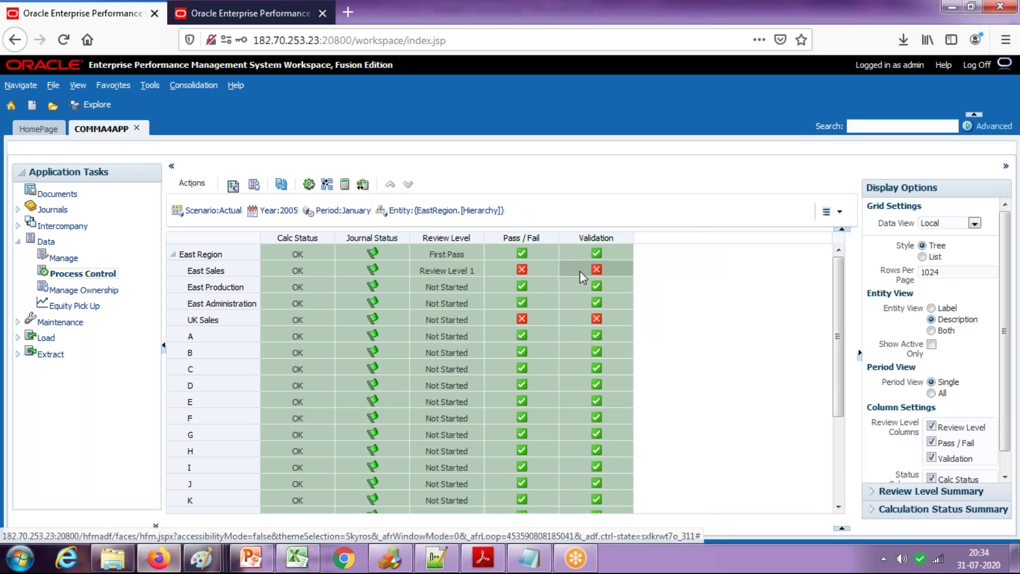
- Try promoting East Sales to Review Level 2 and dismiss the EPMHFM-65710 validation error
{"action": "right_click", "coordinate": [462, 277]}
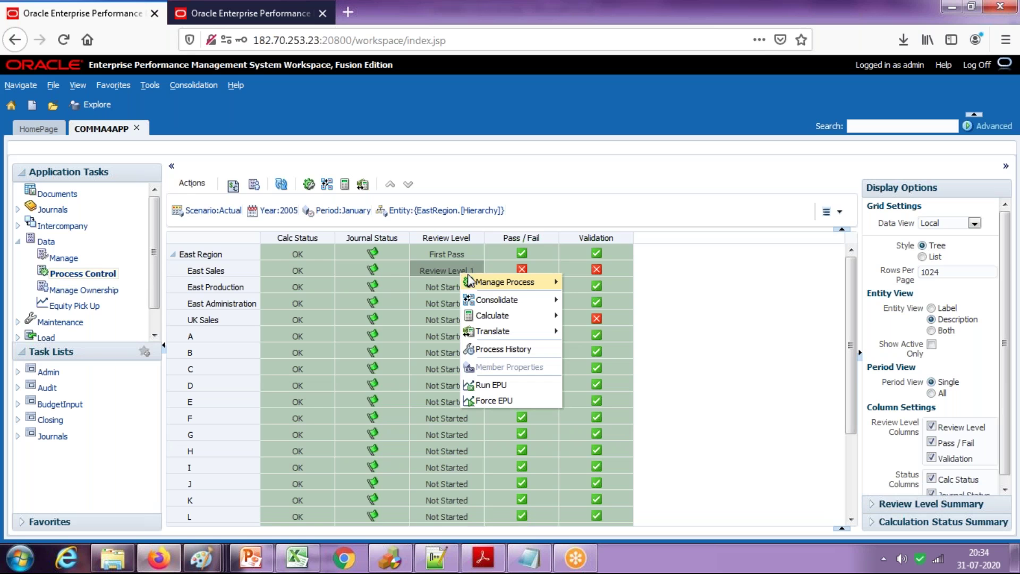
{"action": "mouse_move", "coordinate": [556, 284]}
{"action": "left_click", "coordinate": [600, 301]}
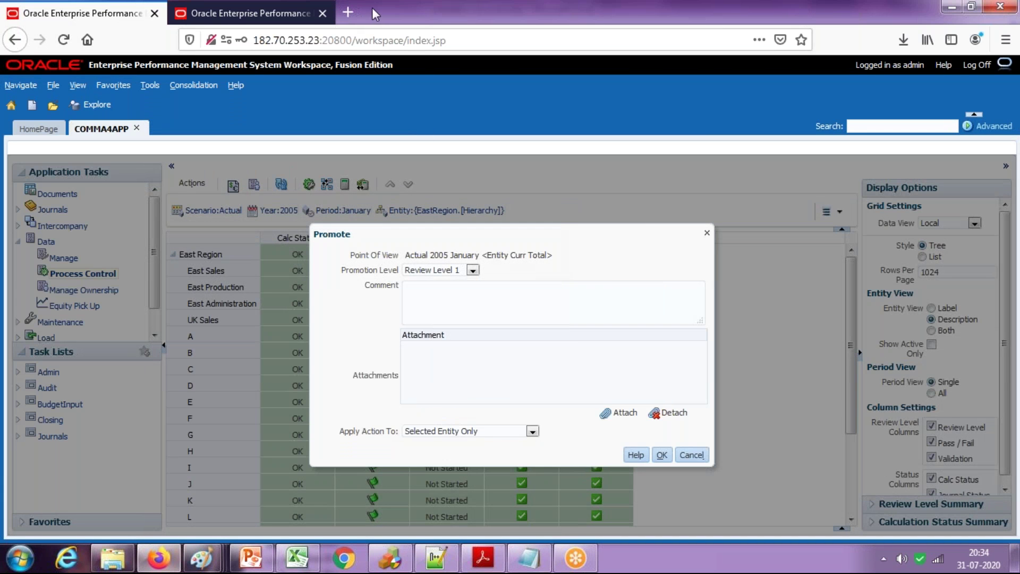
{"action": "left_click", "coordinate": [473, 270]}
{"action": "left_click", "coordinate": [461, 299]}
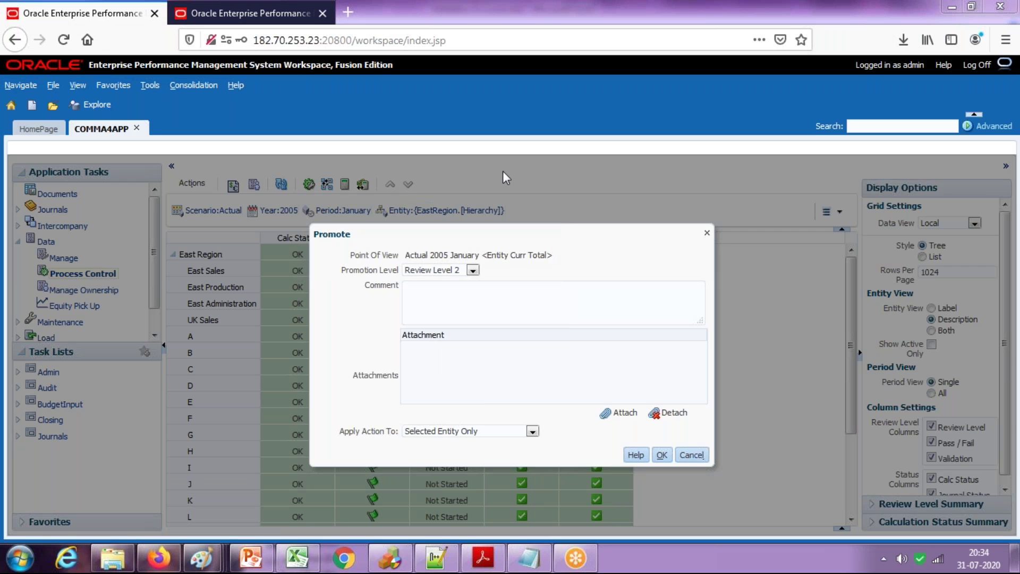
{"action": "key", "text": "Return"}
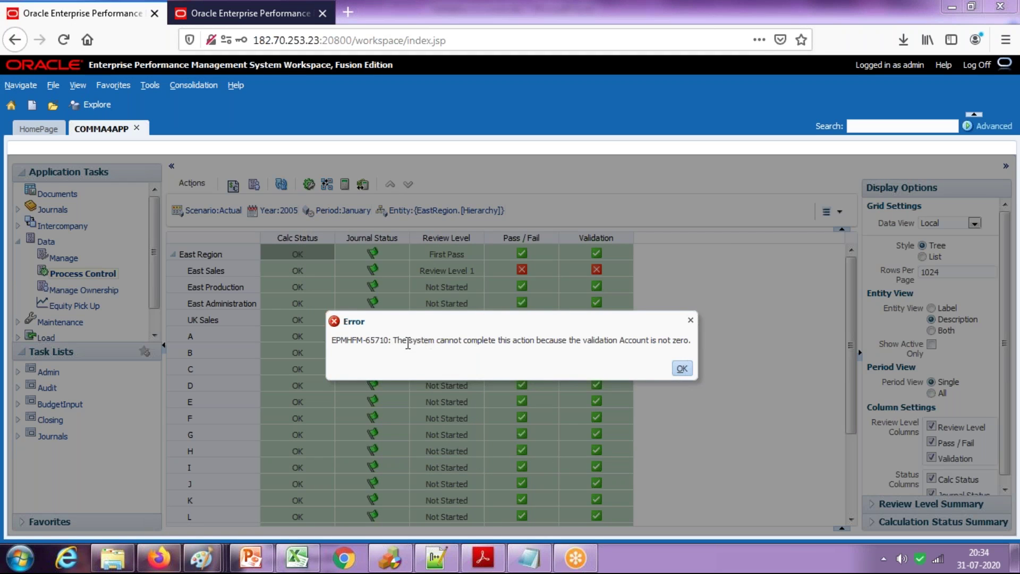
{"action": "left_click_drag", "start_coordinate": [394, 342], "coordinate": [691, 343]}
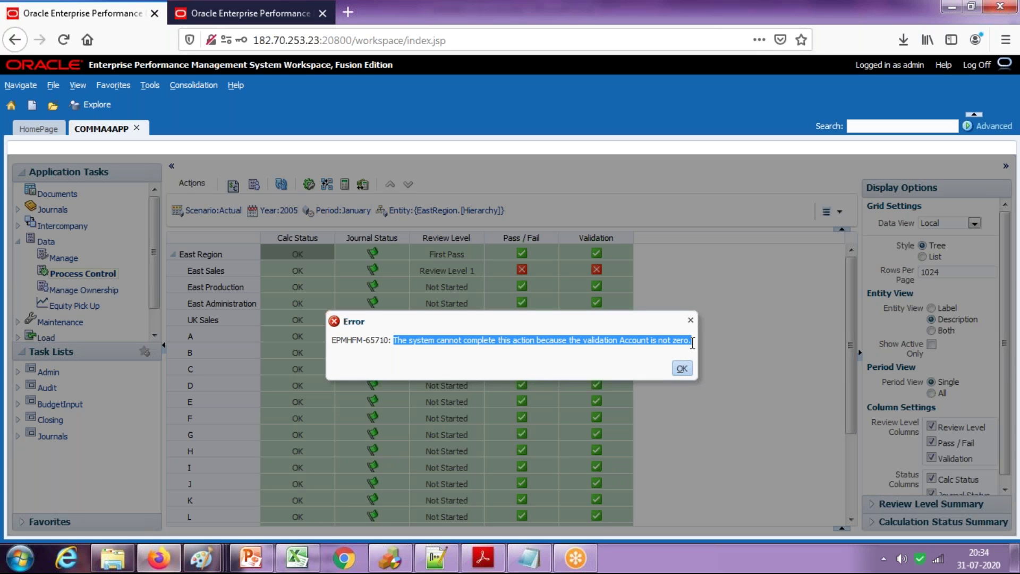
{"action": "left_click", "coordinate": [682, 368]}
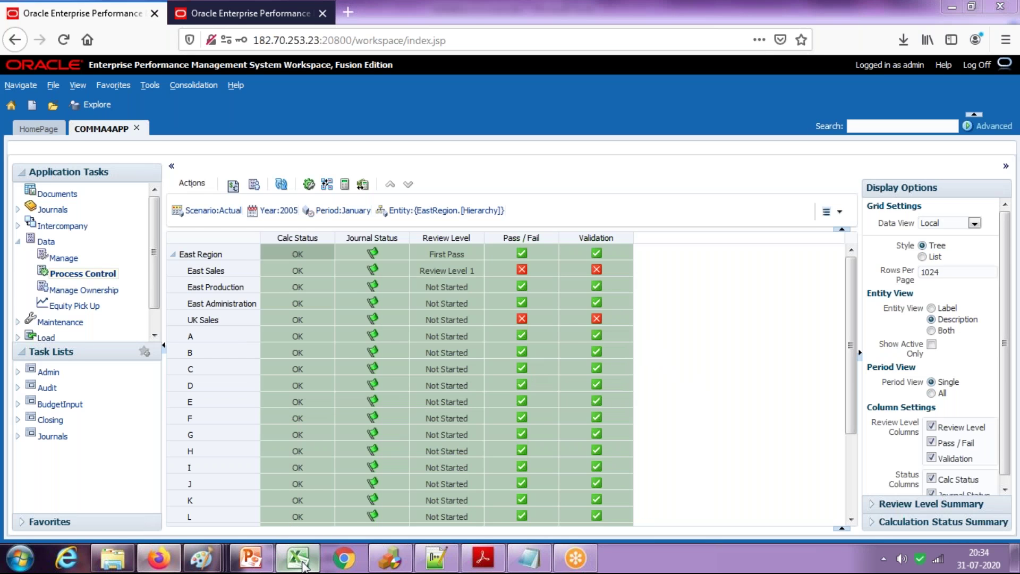
- Set OtherRevenues in P&L cell C12 to 0 and check Surplus on the Balance Sheet
{"action": "left_click", "coordinate": [298, 558]}
{"action": "left_click", "coordinate": [146, 522]}
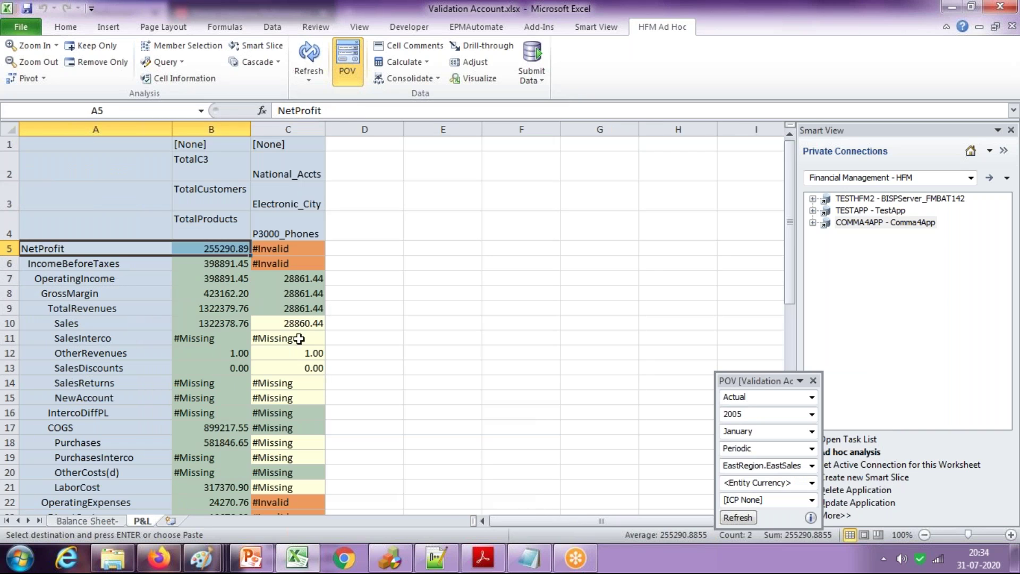
{"action": "left_click", "coordinate": [293, 355]}
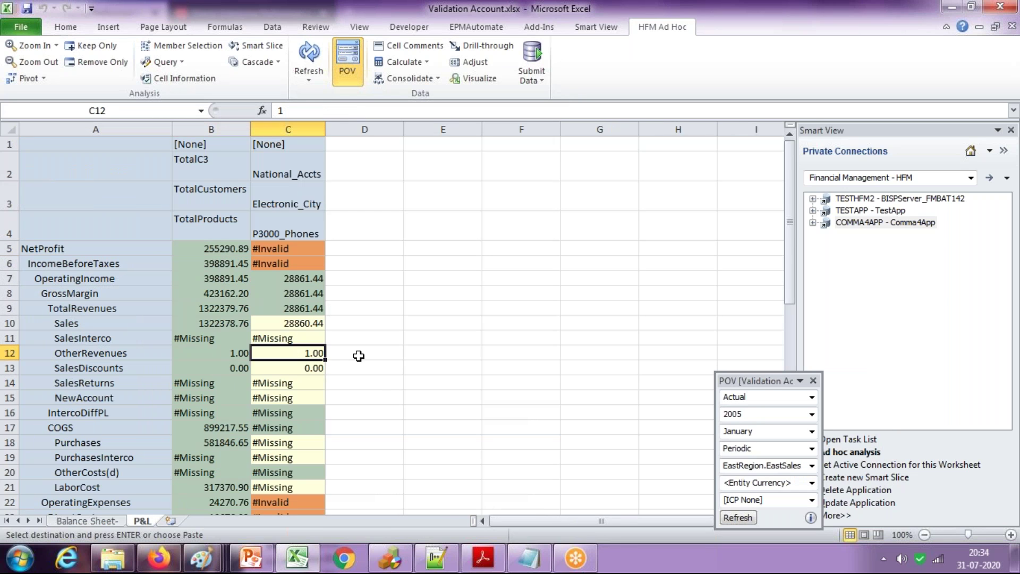
{"action": "type", "text": "0"}
{"action": "key", "text": "Return"}
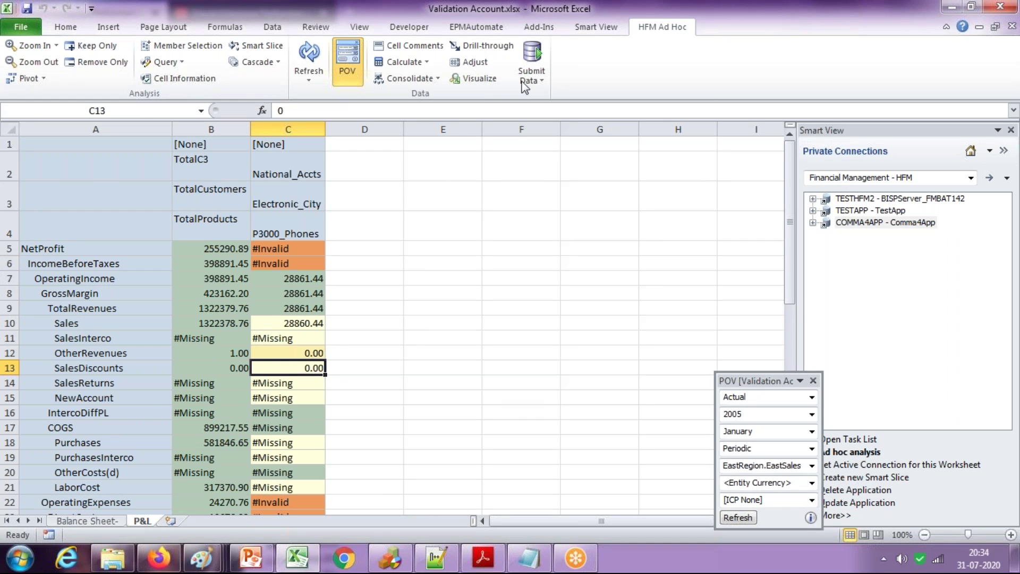
{"action": "left_click", "coordinate": [88, 521]}
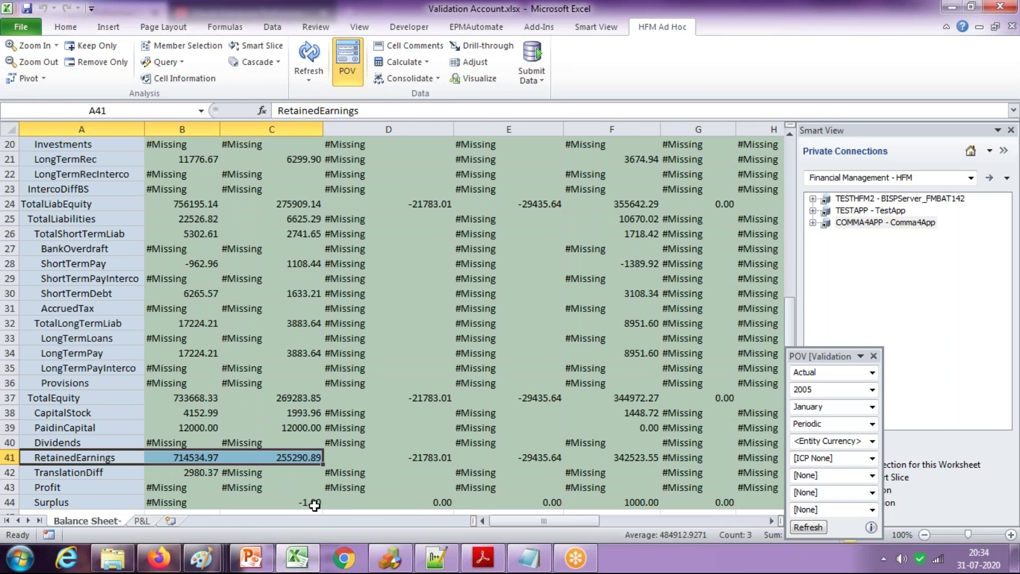
{"action": "left_click", "coordinate": [314, 505]}
- Submit the OtherRevenues change to HFM, confirming NetProfit returns to 255289.89
{"action": "left_click", "coordinate": [142, 521]}
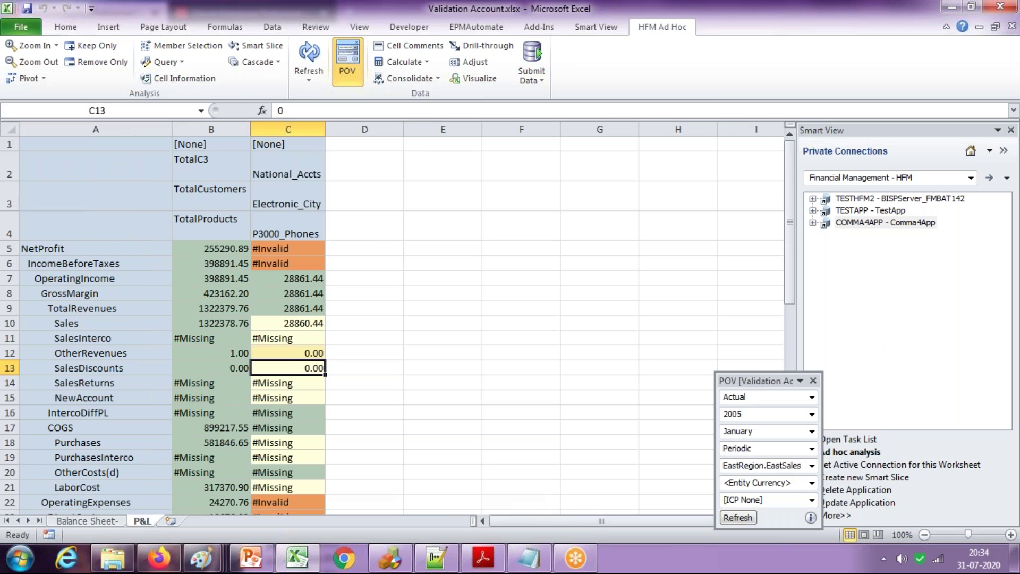
{"action": "left_click", "coordinate": [285, 352]}
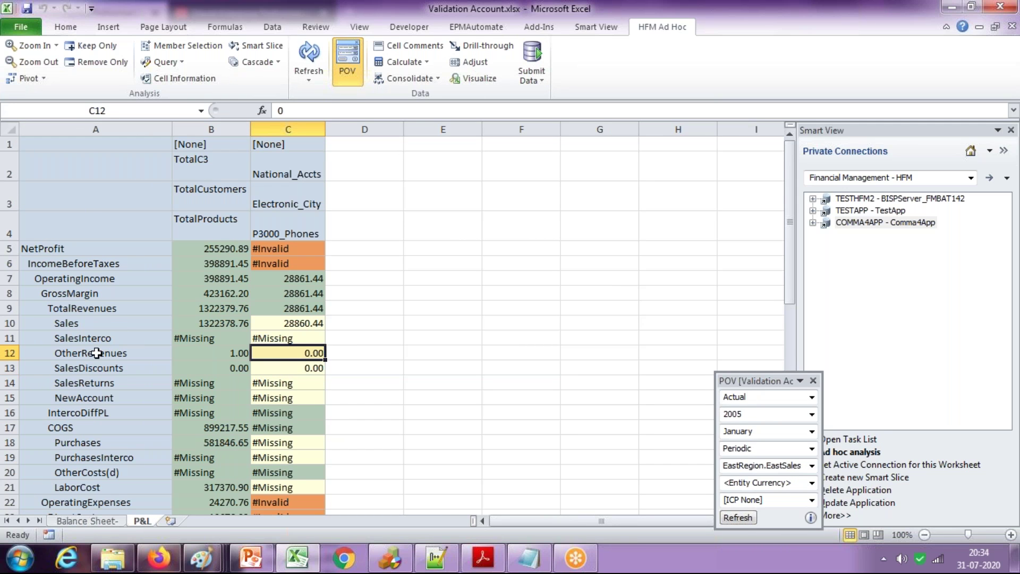
{"action": "left_click", "coordinate": [531, 56]}
{"action": "left_click", "coordinate": [219, 248]}
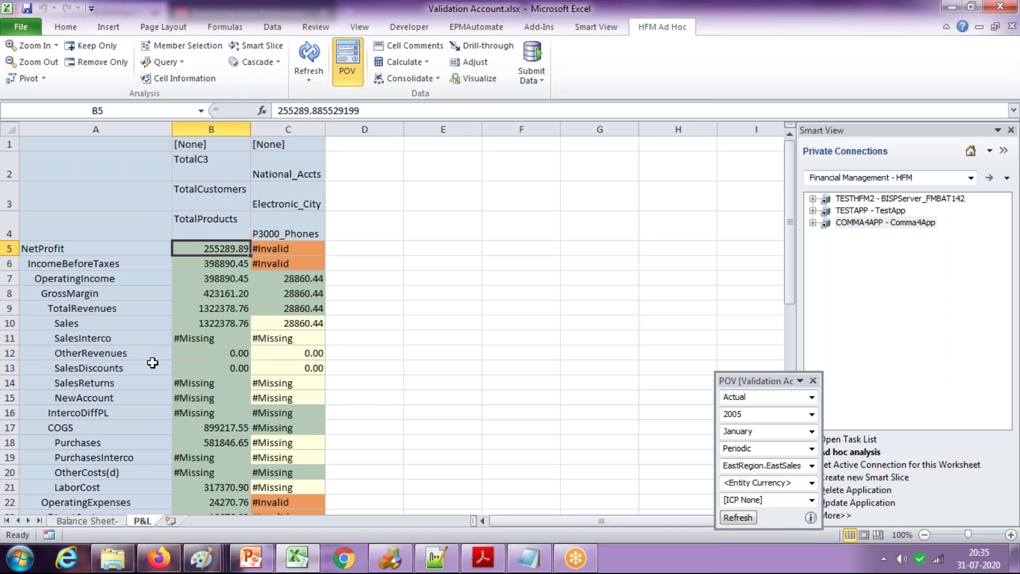
{"action": "left_click", "coordinate": [77, 521]}
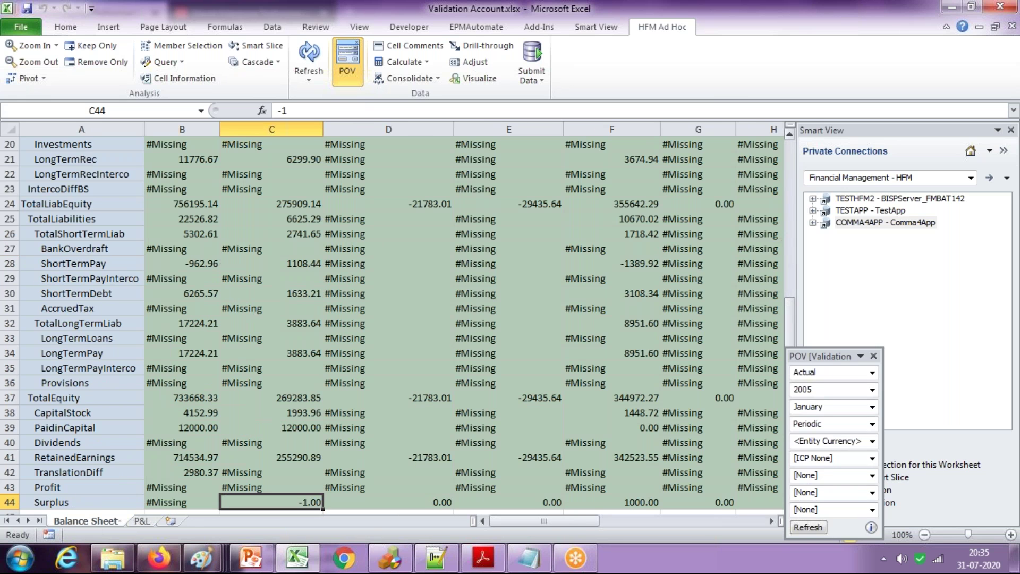
{"action": "scroll", "coordinate": [790, 339], "scroll_direction": "up", "scroll_amount": 7}
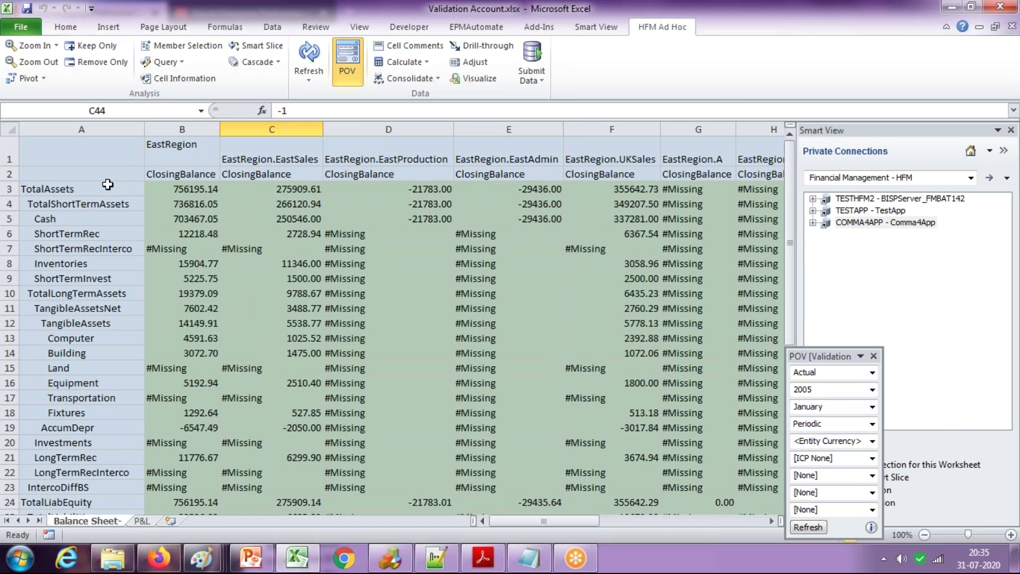
- Run HFM Ad Hoc Consolidate All from EastRegion TotalAssets cell B3
{"action": "left_click", "coordinate": [92, 186]}
{"action": "left_click", "coordinate": [200, 187]}
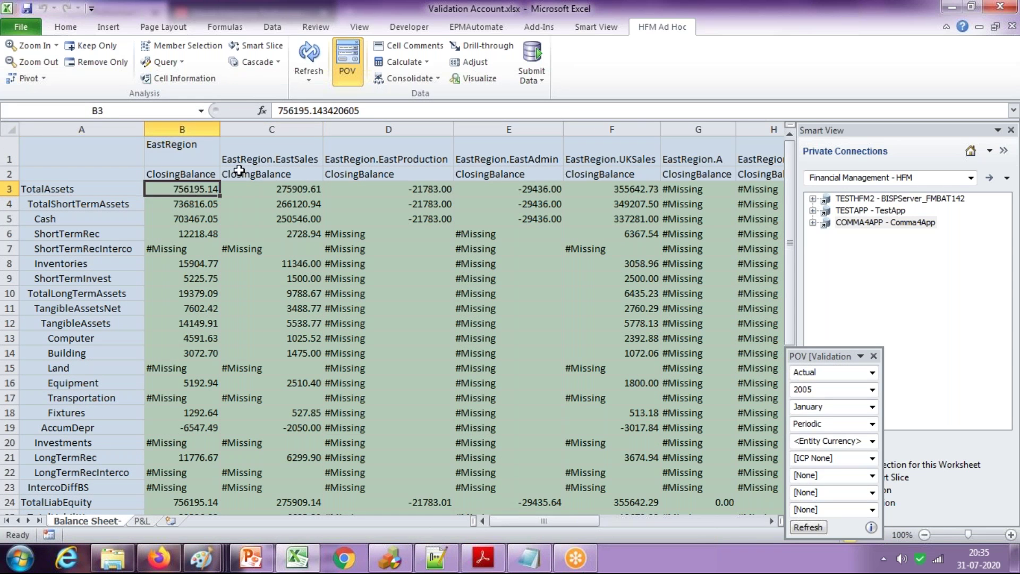
{"action": "left_click", "coordinate": [431, 78]}
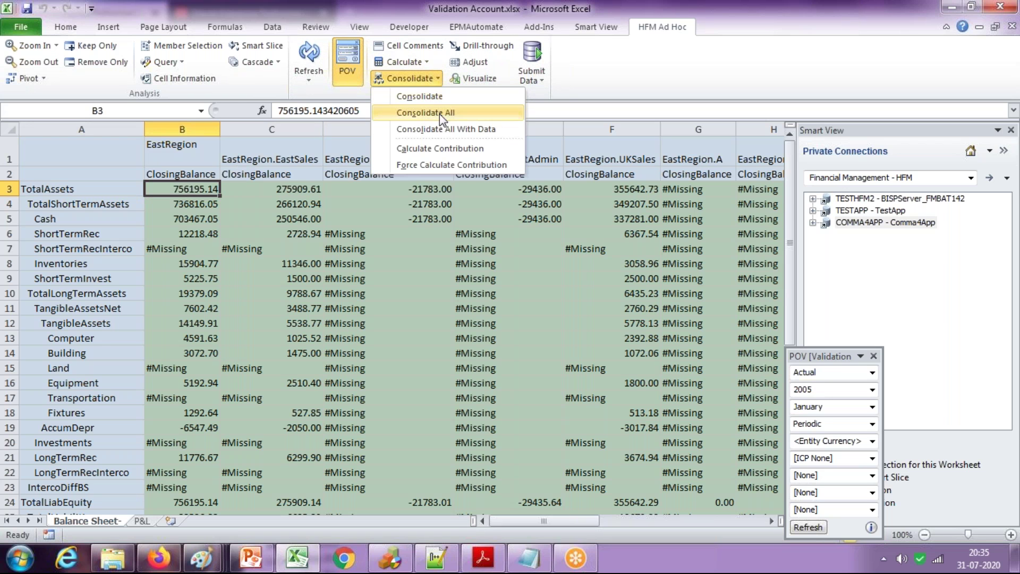
{"action": "left_click", "coordinate": [439, 112]}
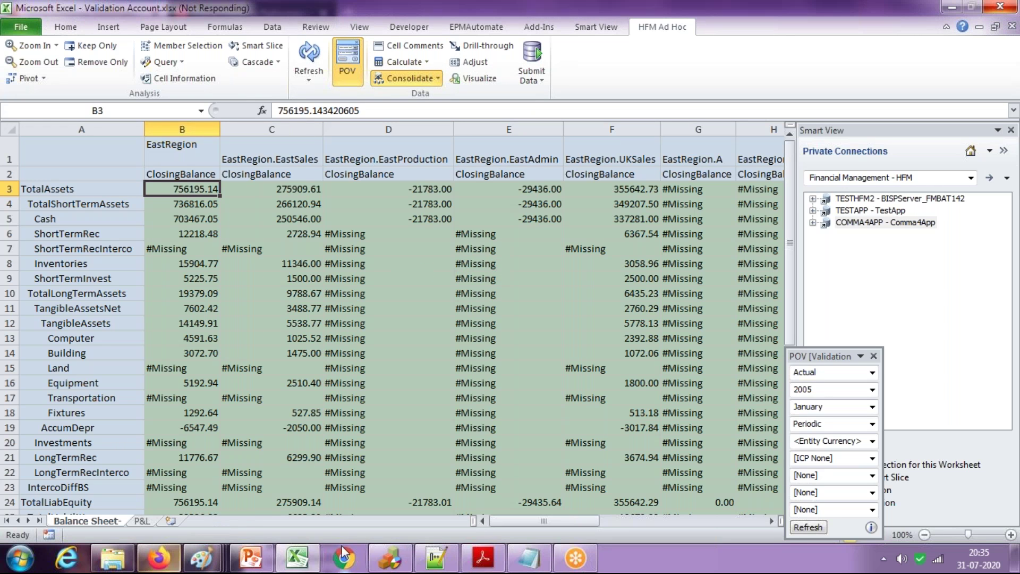
{"action": "left_click", "coordinate": [160, 558]}
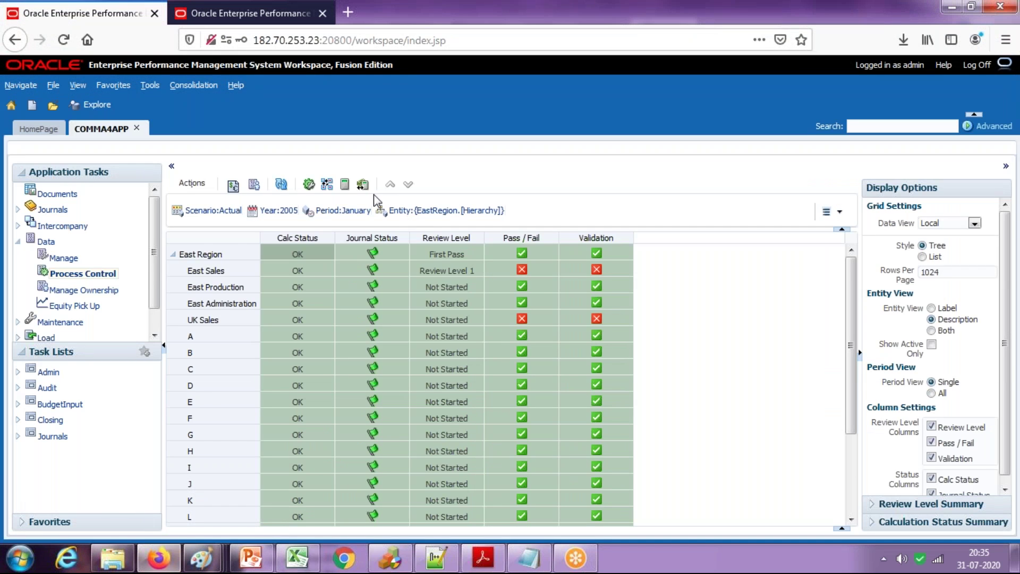
- Refresh Process Control statuses and confirm Balance Sheet Surplus in C44 now reads 0.00
{"action": "left_click", "coordinate": [279, 186]}
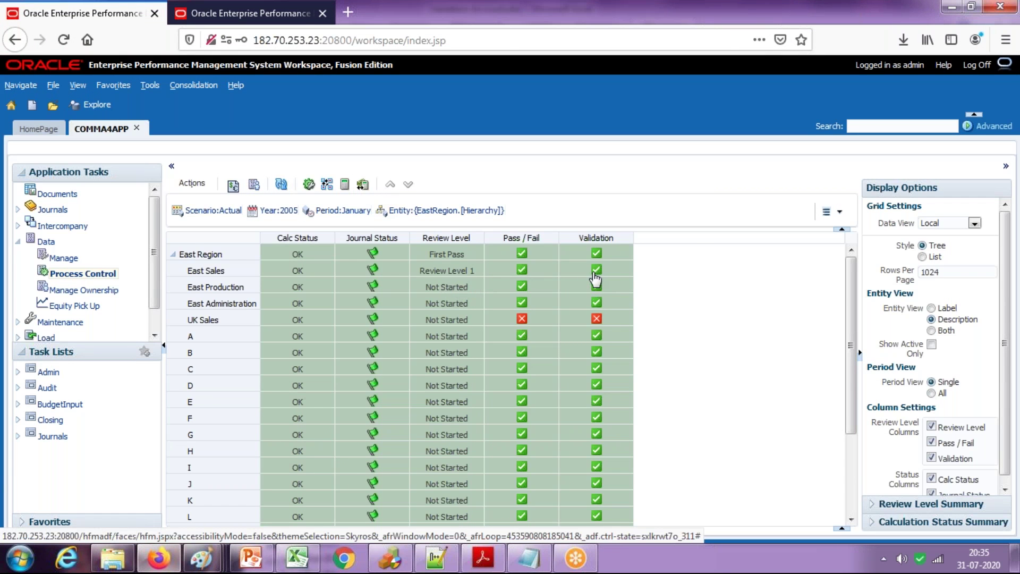
{"action": "left_click", "coordinate": [297, 558]}
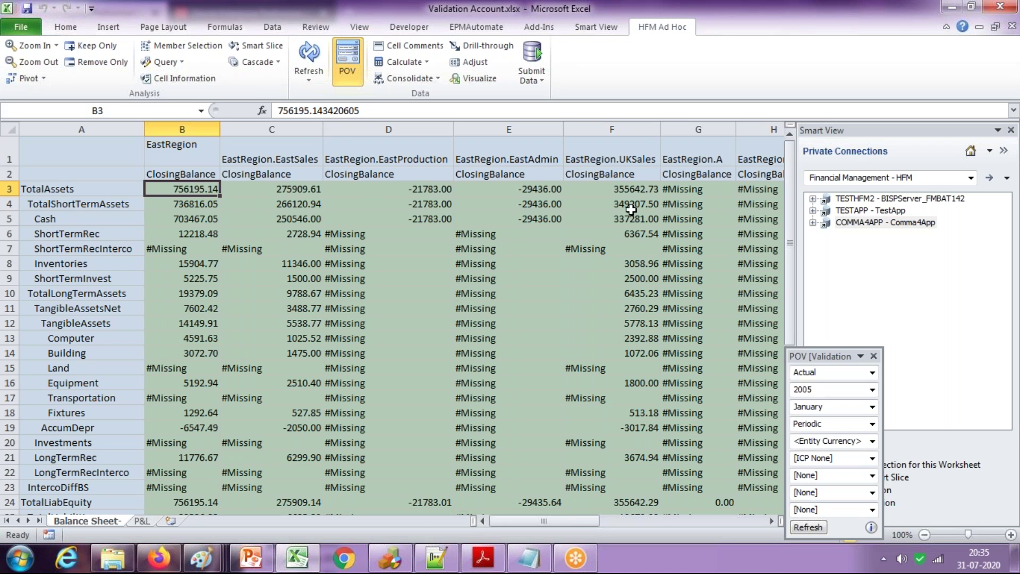
{"action": "left_click_drag", "start_coordinate": [85, 193], "coordinate": [206, 191]}
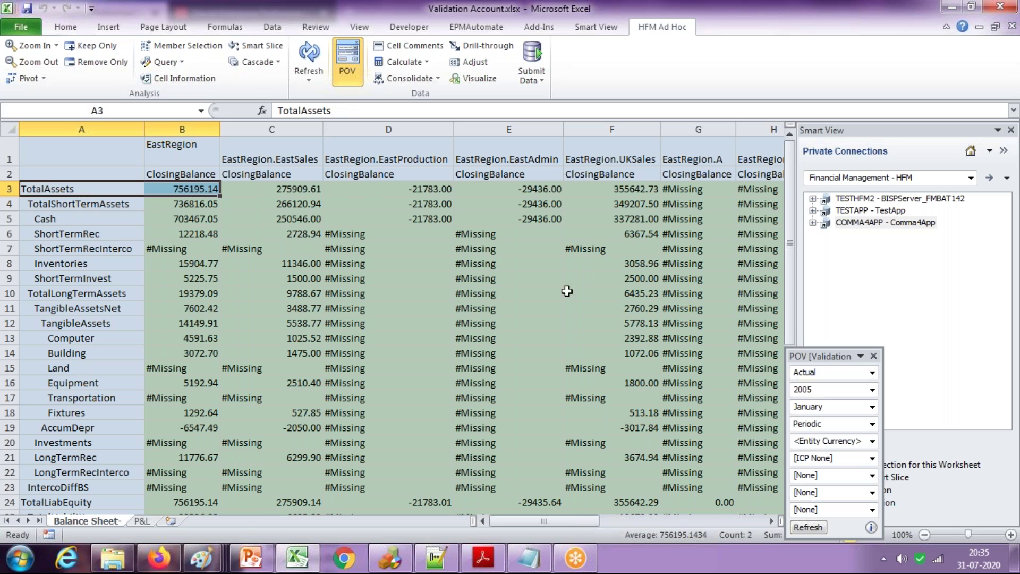
{"action": "left_click", "coordinate": [88, 502]}
{"action": "left_click_drag", "start_coordinate": [88, 502], "coordinate": [194, 502]}
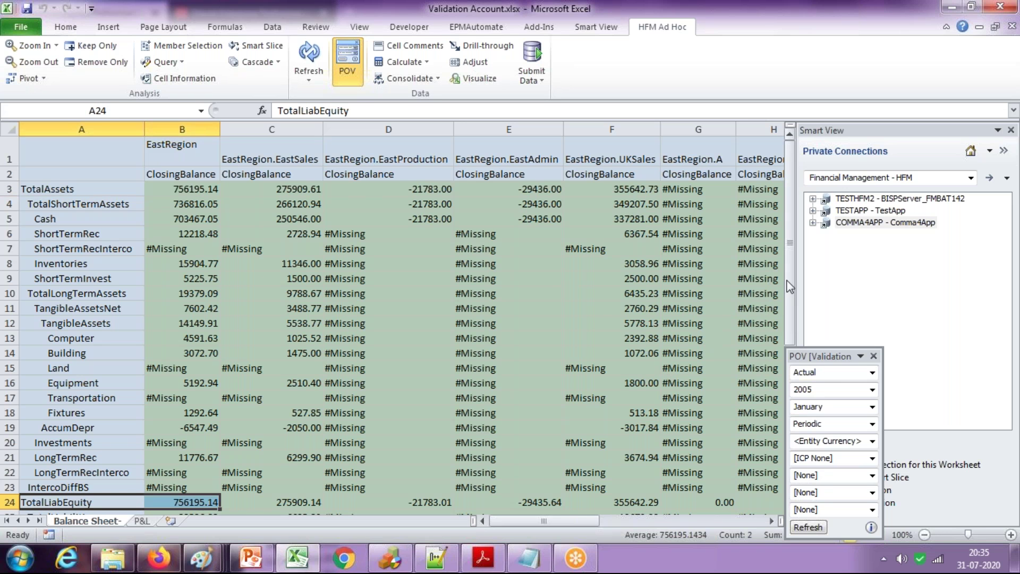
{"action": "left_click_drag", "start_coordinate": [793, 286], "coordinate": [792, 309]}
{"action": "left_click", "coordinate": [301, 500]}
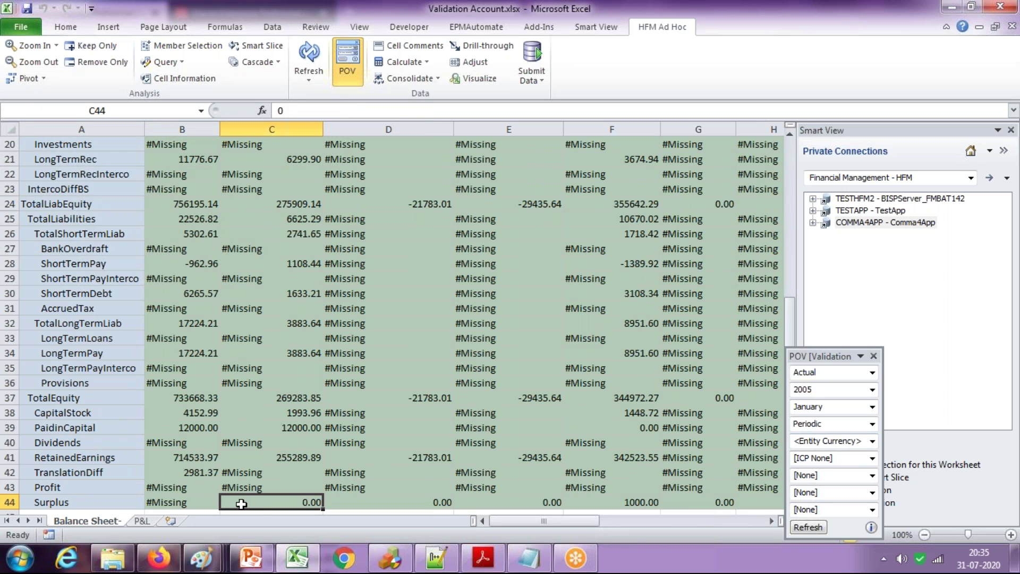
{"action": "left_click", "coordinate": [159, 558]}
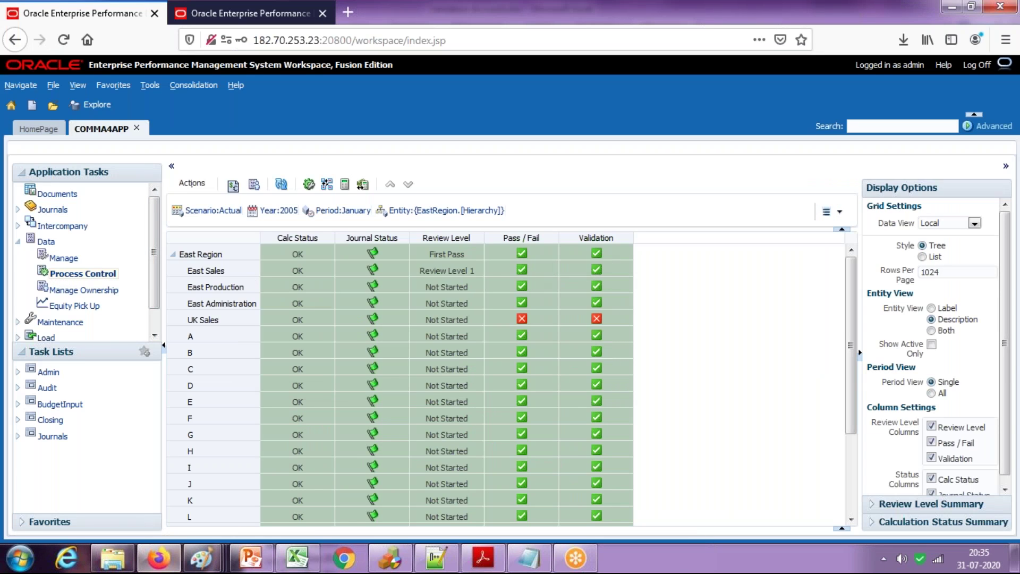
- Check East Sales' validation details, then promote it from Review Level 1 to Review Level 2
{"action": "left_click", "coordinate": [597, 274]}
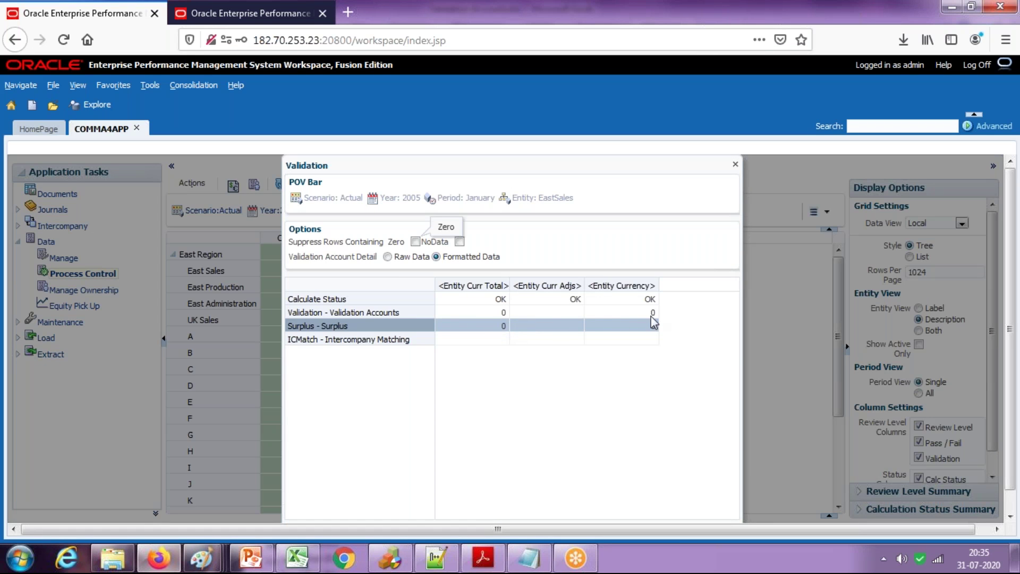
{"action": "left_click", "coordinate": [735, 164]}
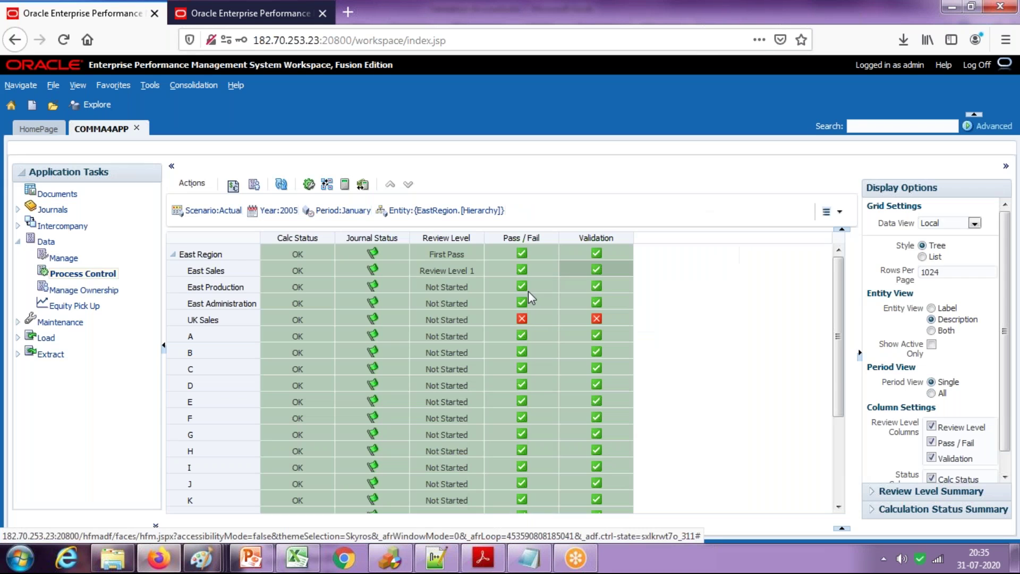
{"action": "left_click", "coordinate": [451, 272]}
{"action": "right_click", "coordinate": [451, 272]}
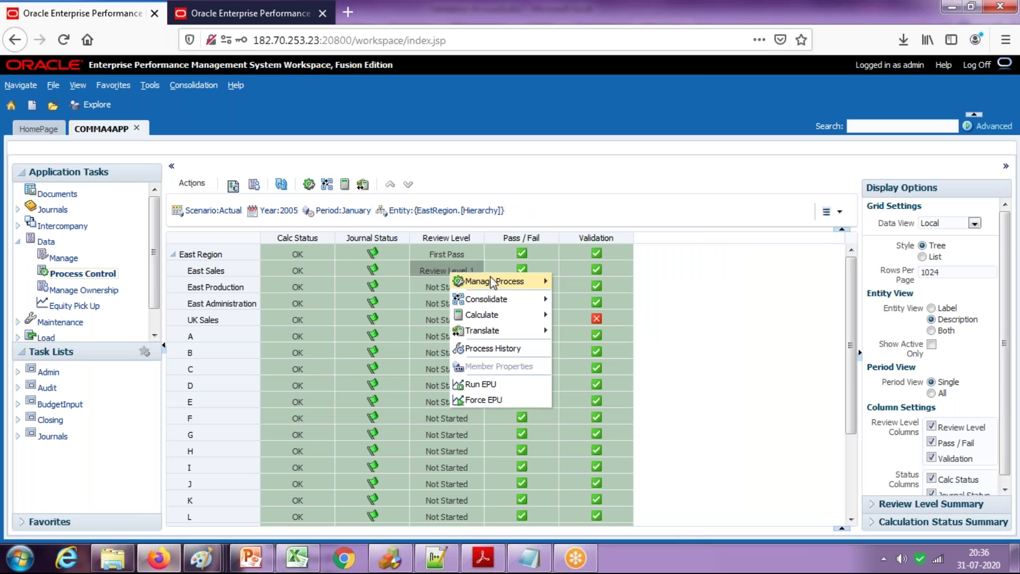
{"action": "mouse_move", "coordinate": [520, 281]}
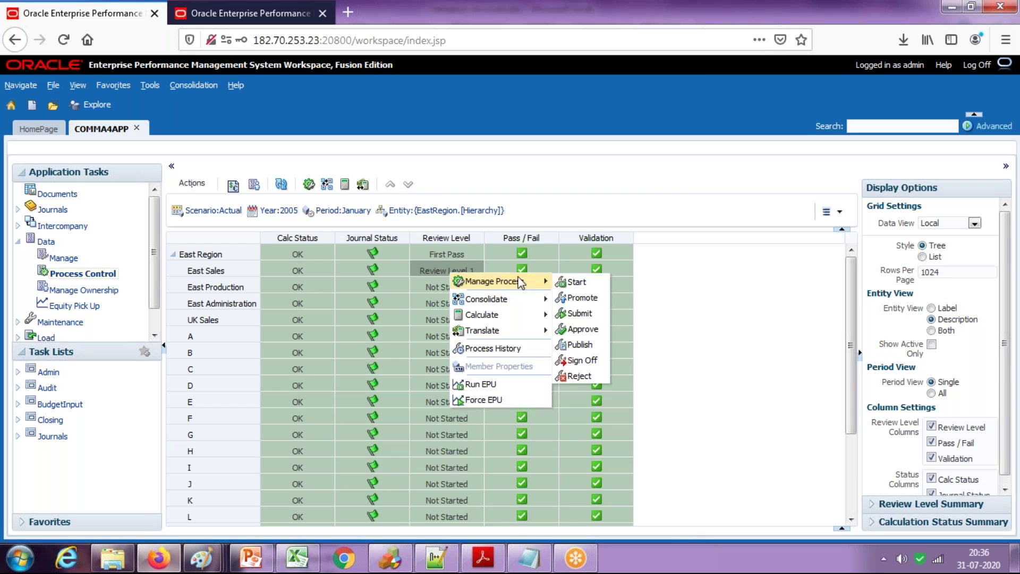
{"action": "left_click", "coordinate": [591, 298]}
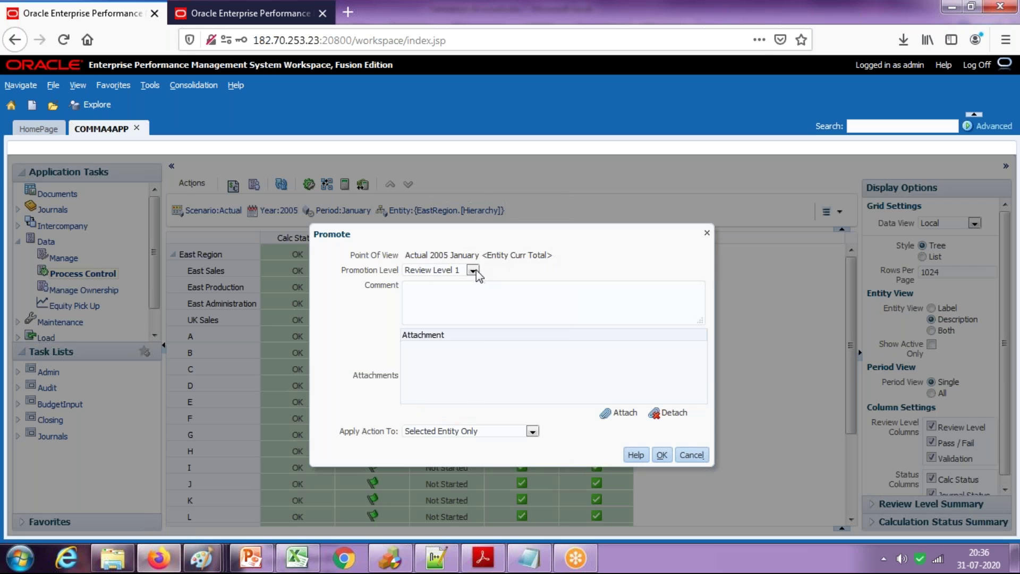
{"action": "left_click", "coordinate": [472, 270]}
{"action": "left_click", "coordinate": [452, 300]}
{"action": "left_click", "coordinate": [661, 454]}
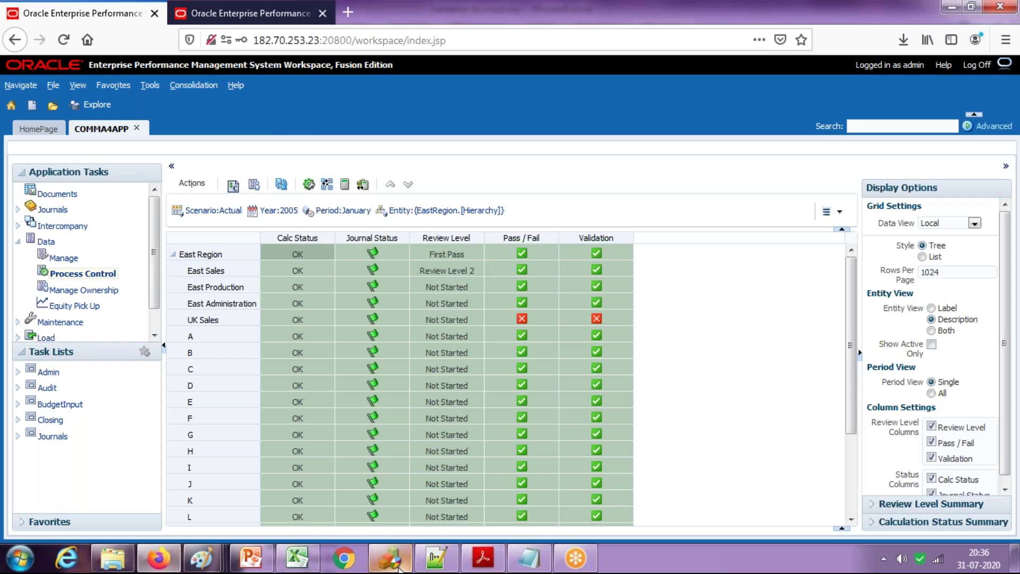
{"action": "left_click", "coordinate": [395, 562]}
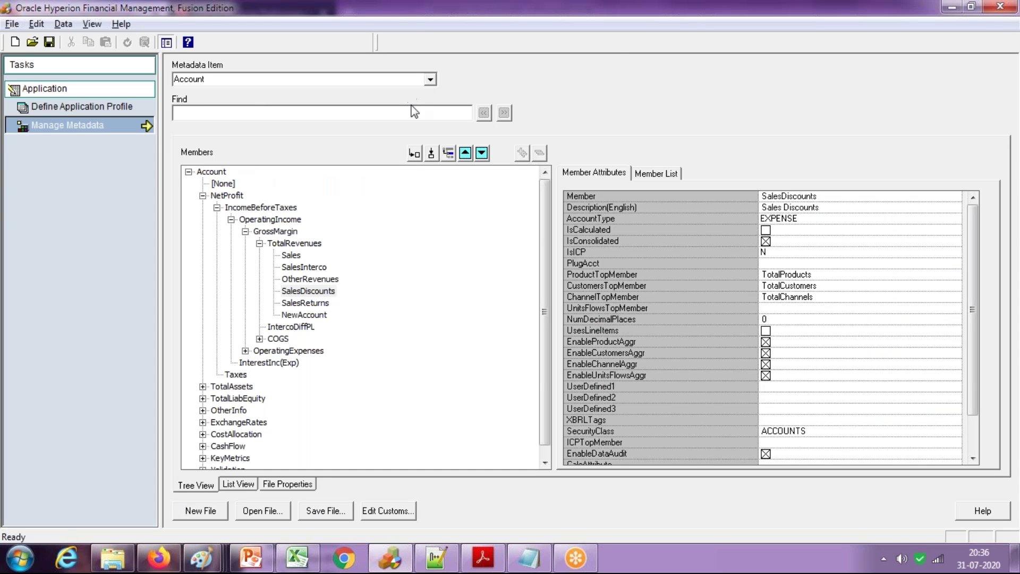
- Inspect the Validation account's ICMatch and Surplus children, then view slide 3 of the presentation
{"action": "left_click", "coordinate": [202, 195]}
{"action": "left_click", "coordinate": [218, 293]}
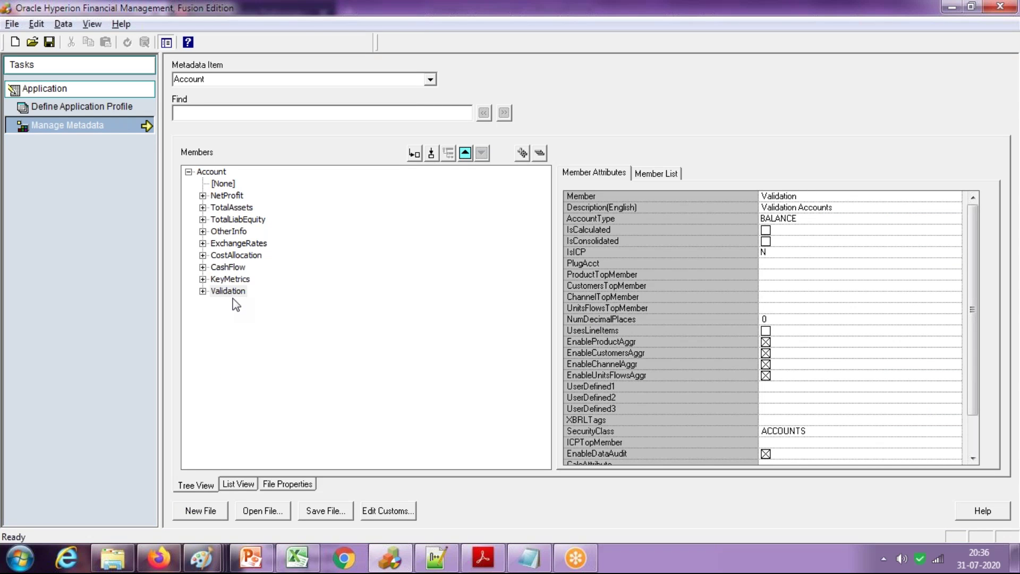
{"action": "left_click", "coordinate": [203, 291]}
{"action": "left_click", "coordinate": [239, 317]}
{"action": "left_click", "coordinate": [238, 307]}
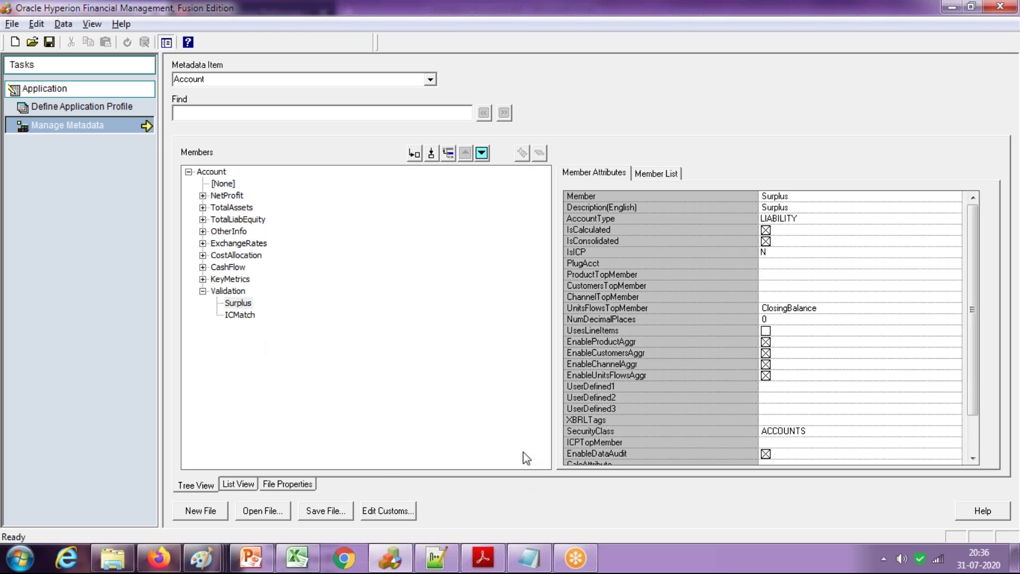
{"action": "left_click", "coordinate": [249, 558]}
{"action": "left_click", "coordinate": [129, 374]}
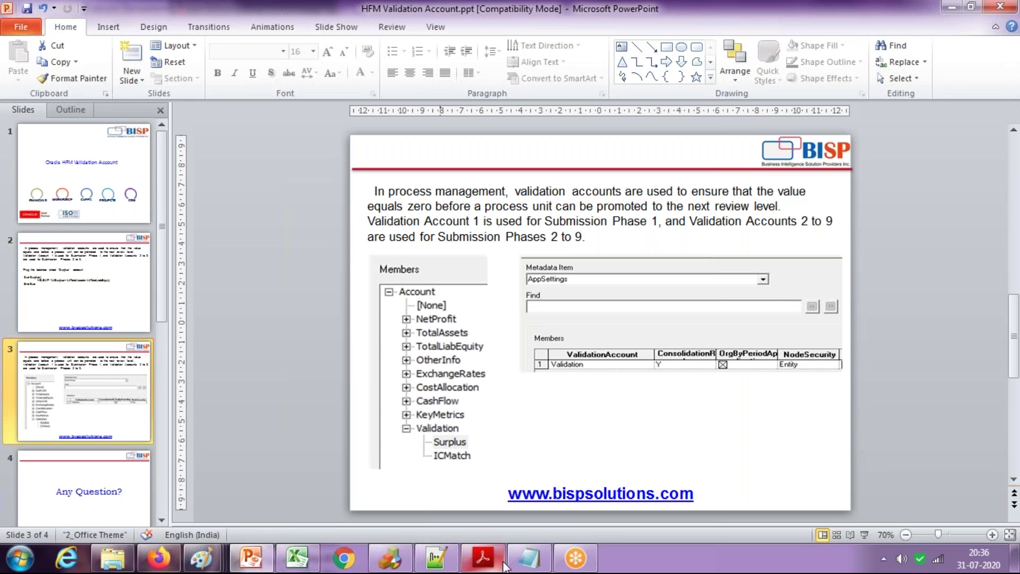
- Replace the Notepad notes with 'Step#1 : Create Validation Account.' and start a 'Step#' line
{"action": "left_click", "coordinate": [529, 558]}
{"action": "key", "text": "ctrl+a"}
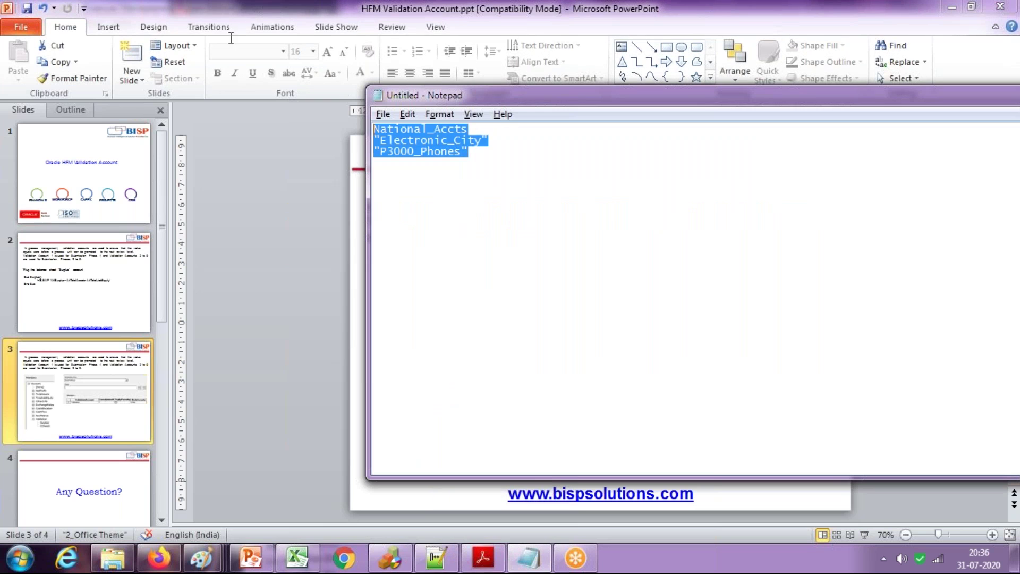
{"action": "type", "text": "Step#1"}
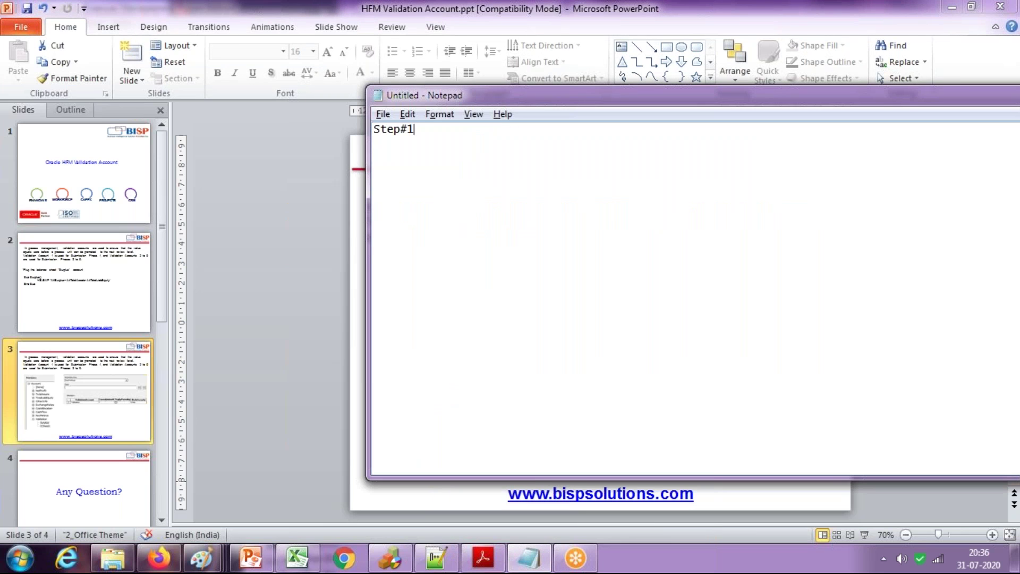
{"action": "type", "text": " : Ce"}
{"action": "type", "text": "eate Validation Accou"}
{"action": "type", "text": "nt. Step#"}
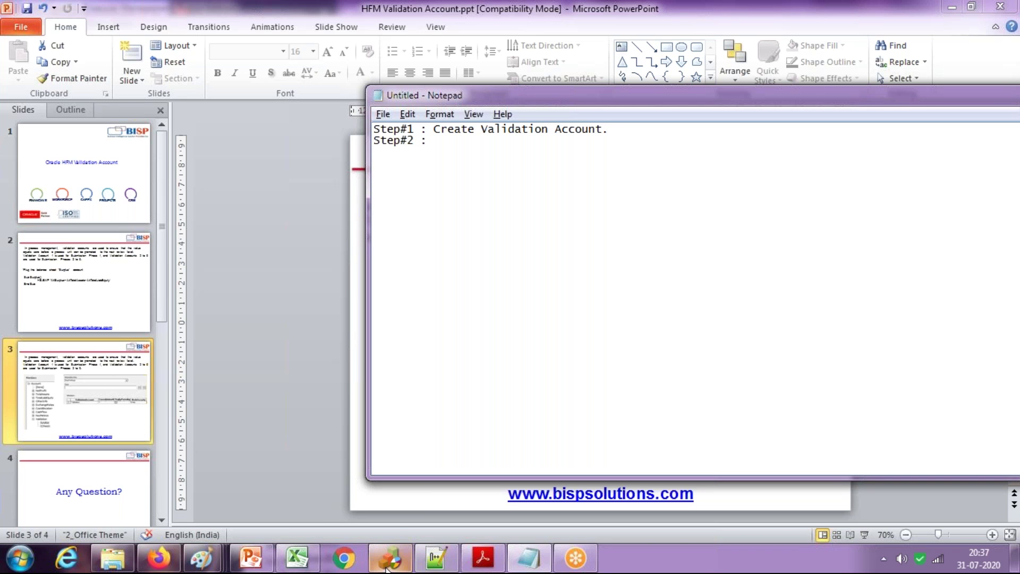
- Show the AppSettings metadata item in Financial Management
{"action": "left_click", "coordinate": [387, 567]}
{"action": "left_click", "coordinate": [430, 78]}
{"action": "left_click", "coordinate": [280, 104]}
{"action": "left_click_drag", "start_coordinate": [361, 461], "coordinate": [423, 463]}
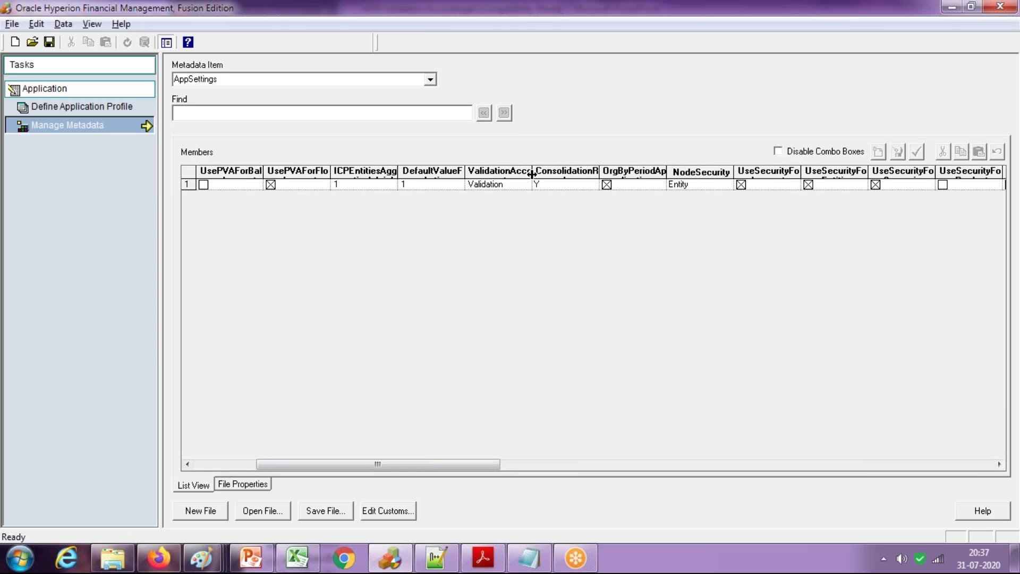
- Widen the ValidationAccount column showing Validation and note 'Application Setting Define Validation account Name' for Step#2
{"action": "left_click_drag", "start_coordinate": [532, 174], "coordinate": [572, 175]}
{"action": "left_click", "coordinate": [547, 185]}
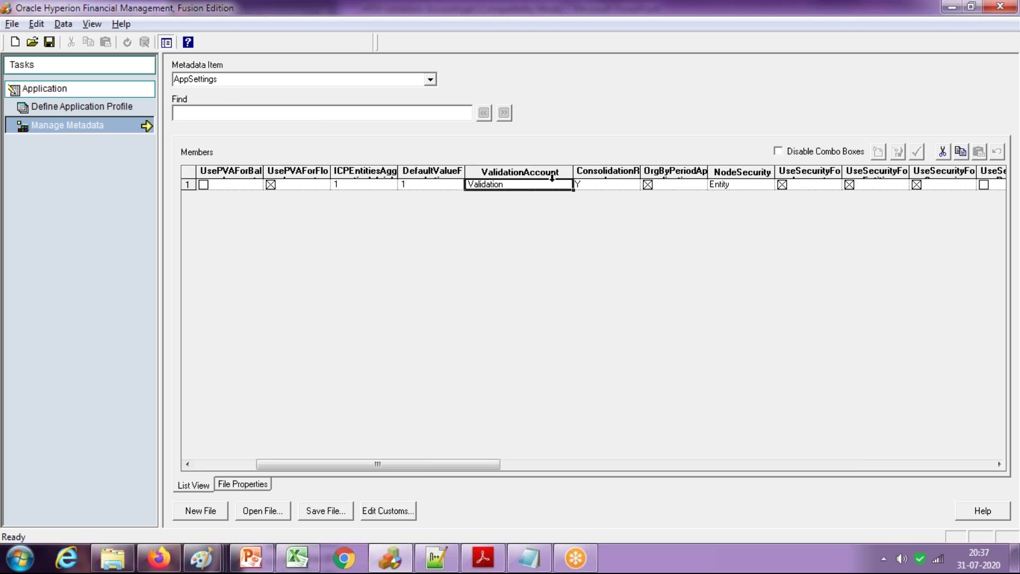
{"action": "key", "text": "alt+Tab"}
{"action": "type", "text": "inn Application Setting Define"}
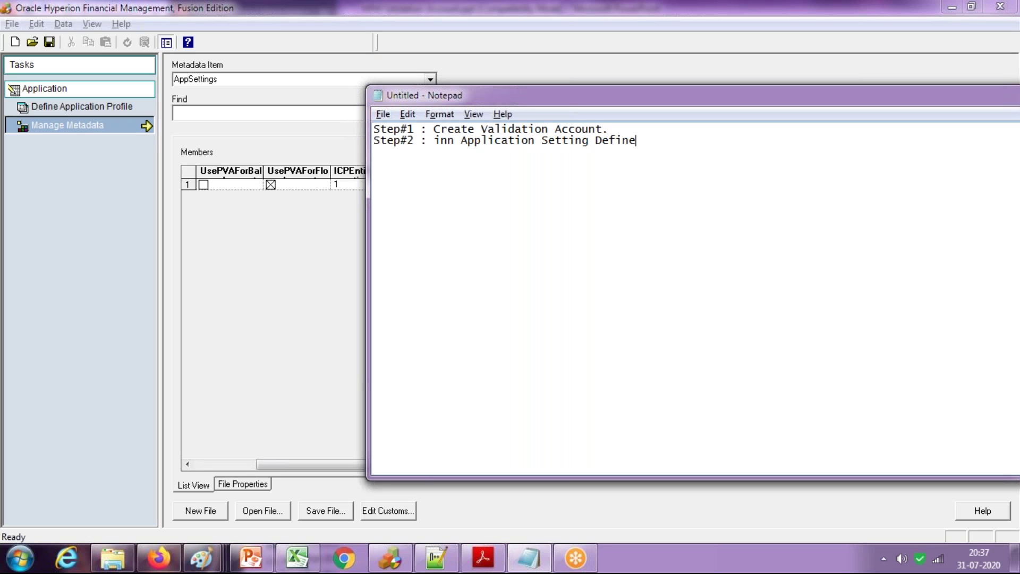
{"action": "type", "text": " Validation account Name"}
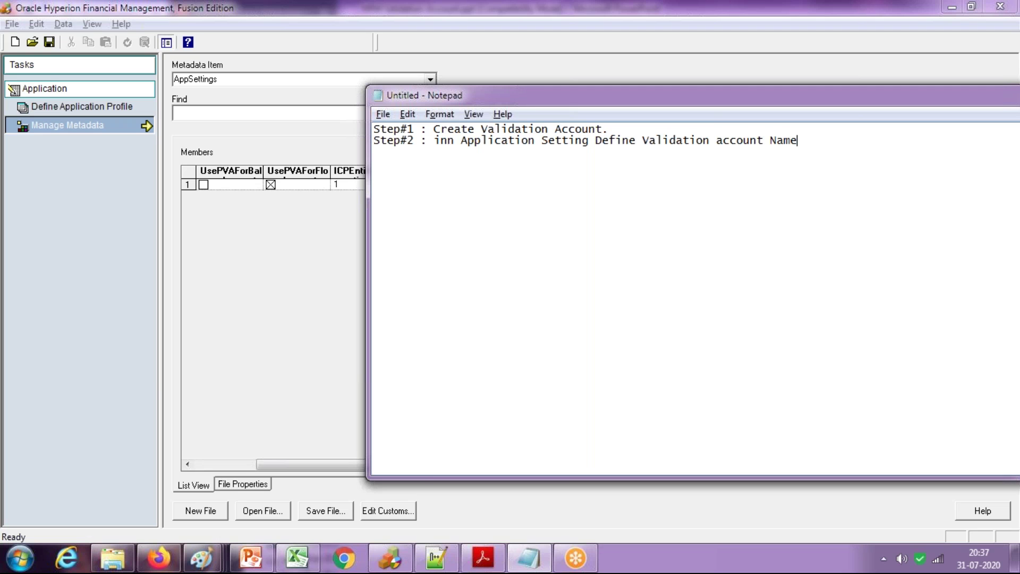
{"action": "key", "text": "alt+Tab"}
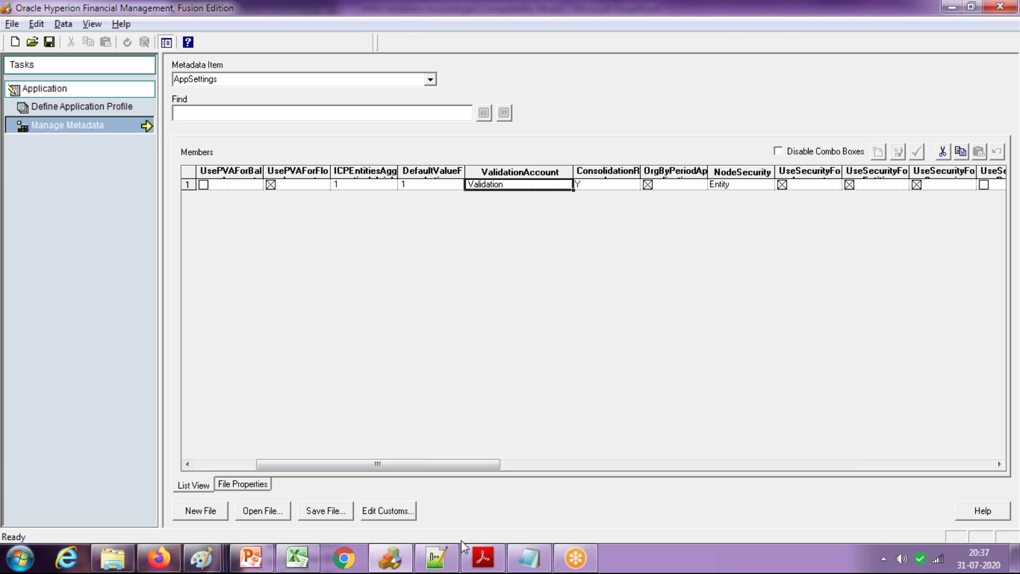
- Review the Surplus rule in Notepad++'s Comma.rle, then show slide 2's Sub Surplus() rule in PowerPoint
{"action": "left_click", "coordinate": [445, 563]}
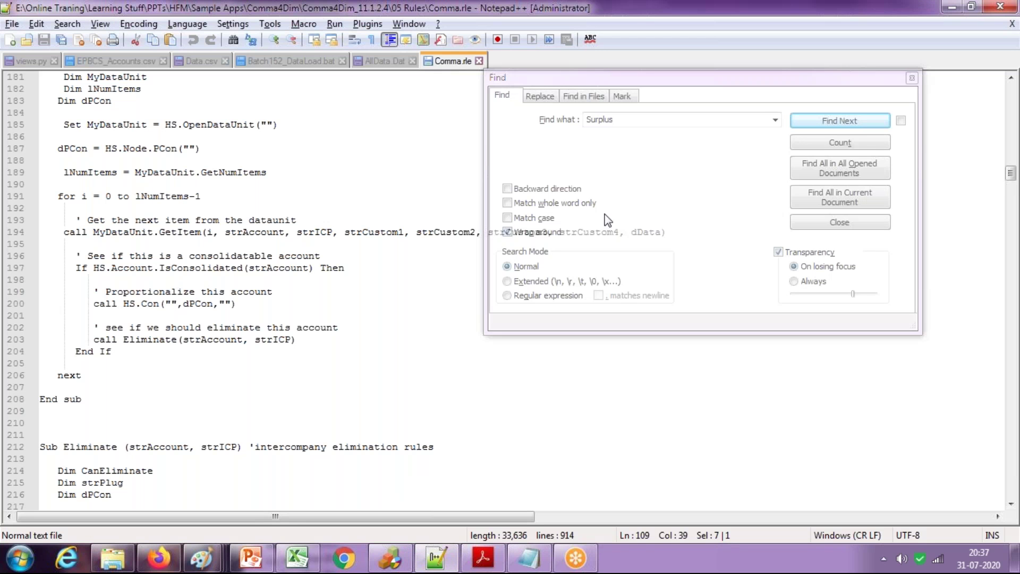
{"action": "left_click_drag", "start_coordinate": [1015, 175], "coordinate": [1014, 93]}
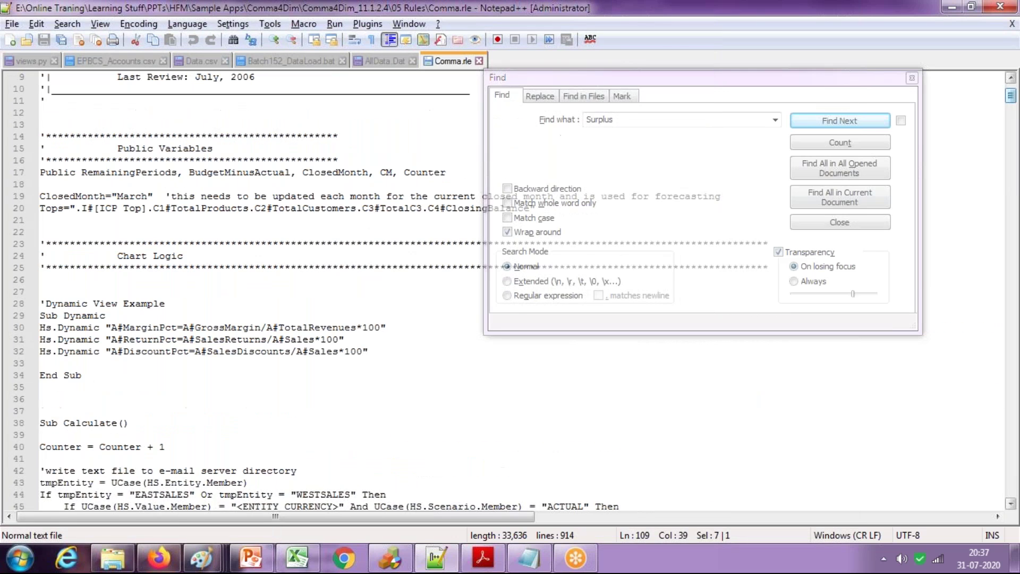
{"action": "left_click", "coordinate": [248, 558]}
{"action": "left_click", "coordinate": [68, 298]}
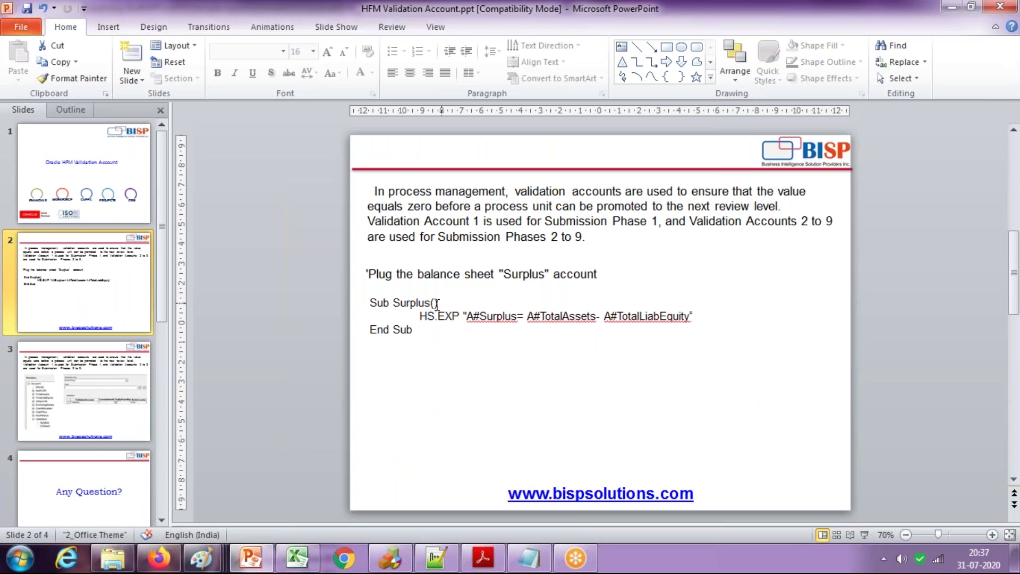
- Go from slide 2's Sub Surplus code through slide 3 to the final Any Question? slide
{"action": "left_click", "coordinate": [566, 316]}
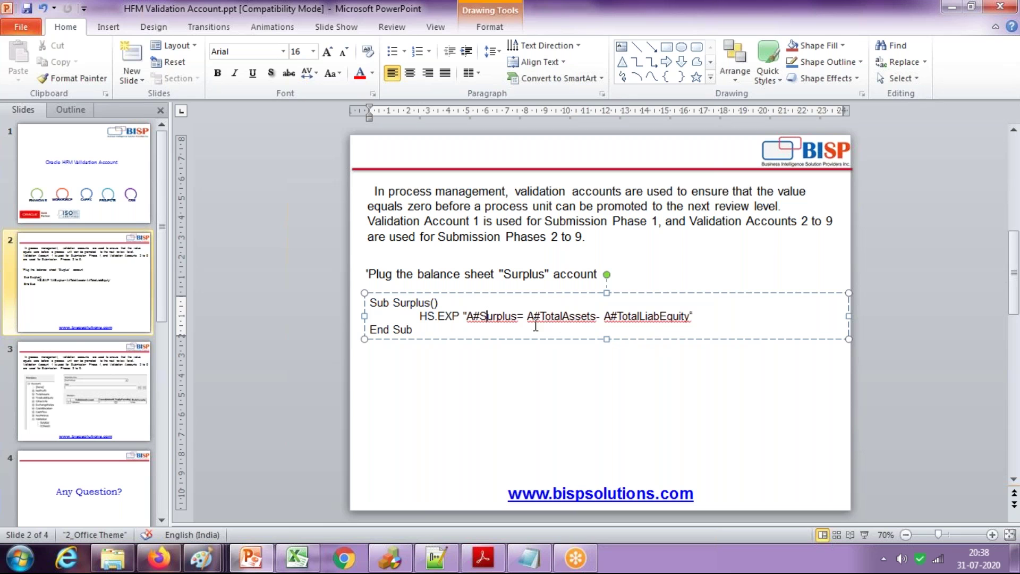
{"action": "left_click", "coordinate": [59, 393]}
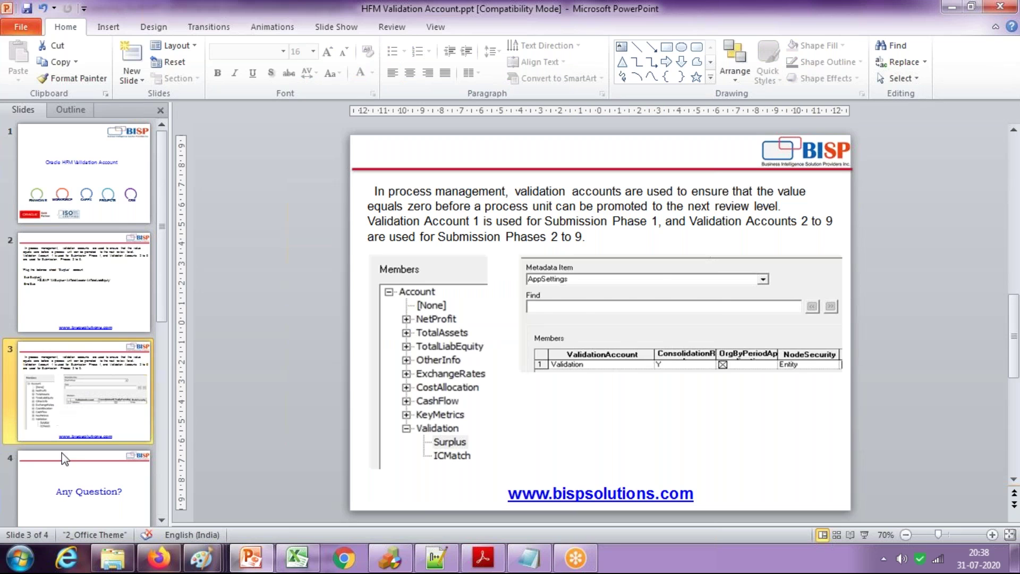
{"action": "left_click", "coordinate": [69, 469]}
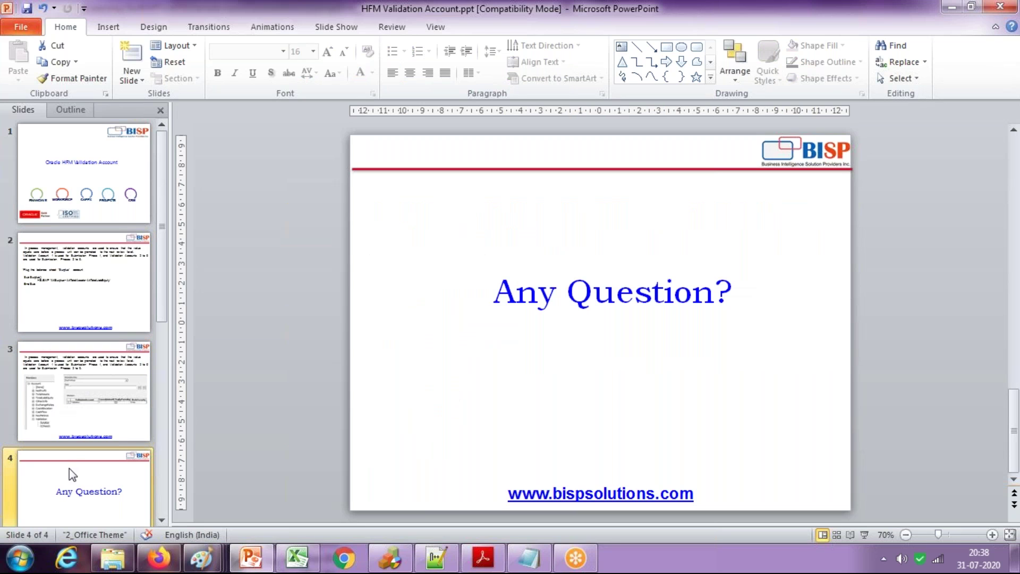